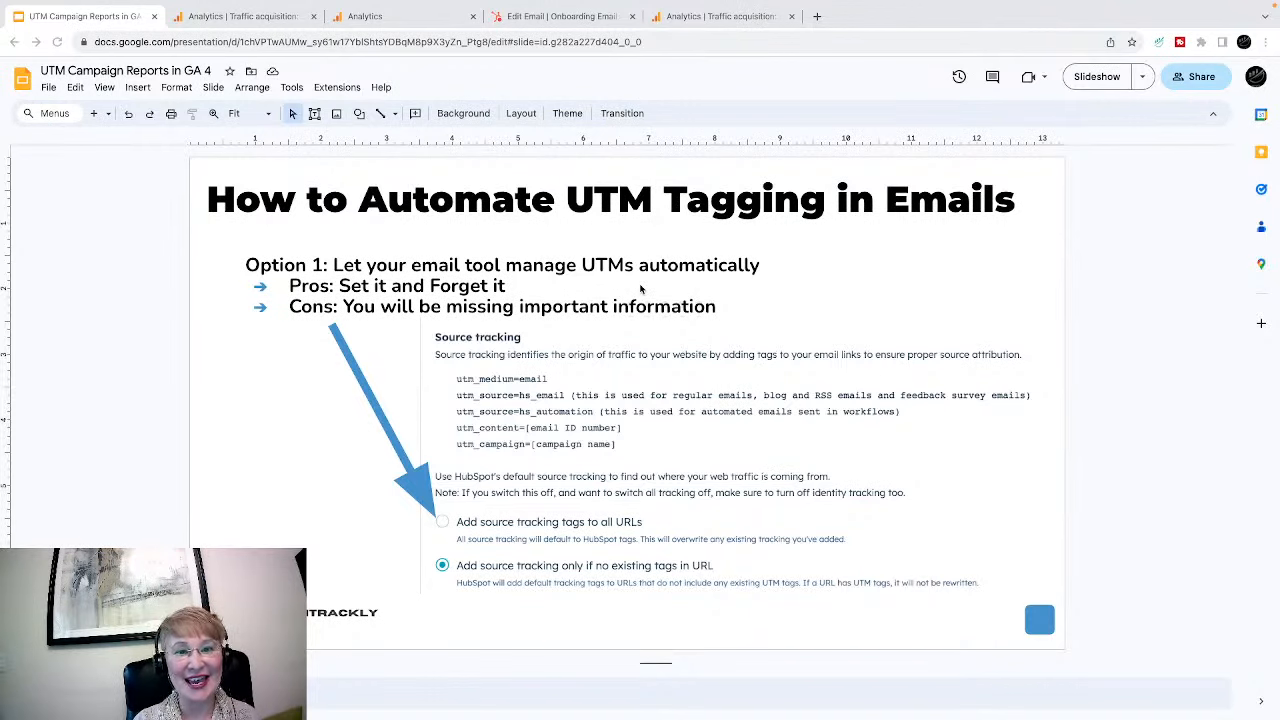
- Advance to the Campaign URL Builder Tool slide, and compare it with the hs_email traffic acquisition report and the email campaign exploration in Google Analytics
key("Down")
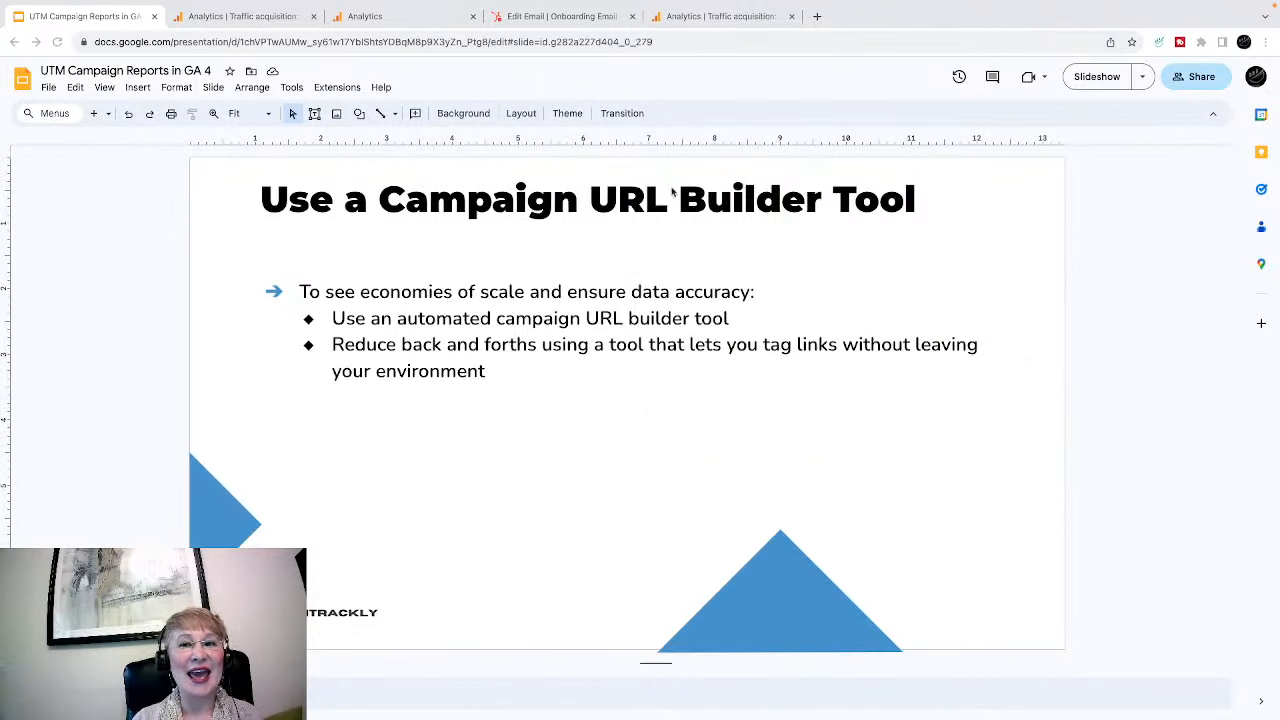
left_click(240, 17)
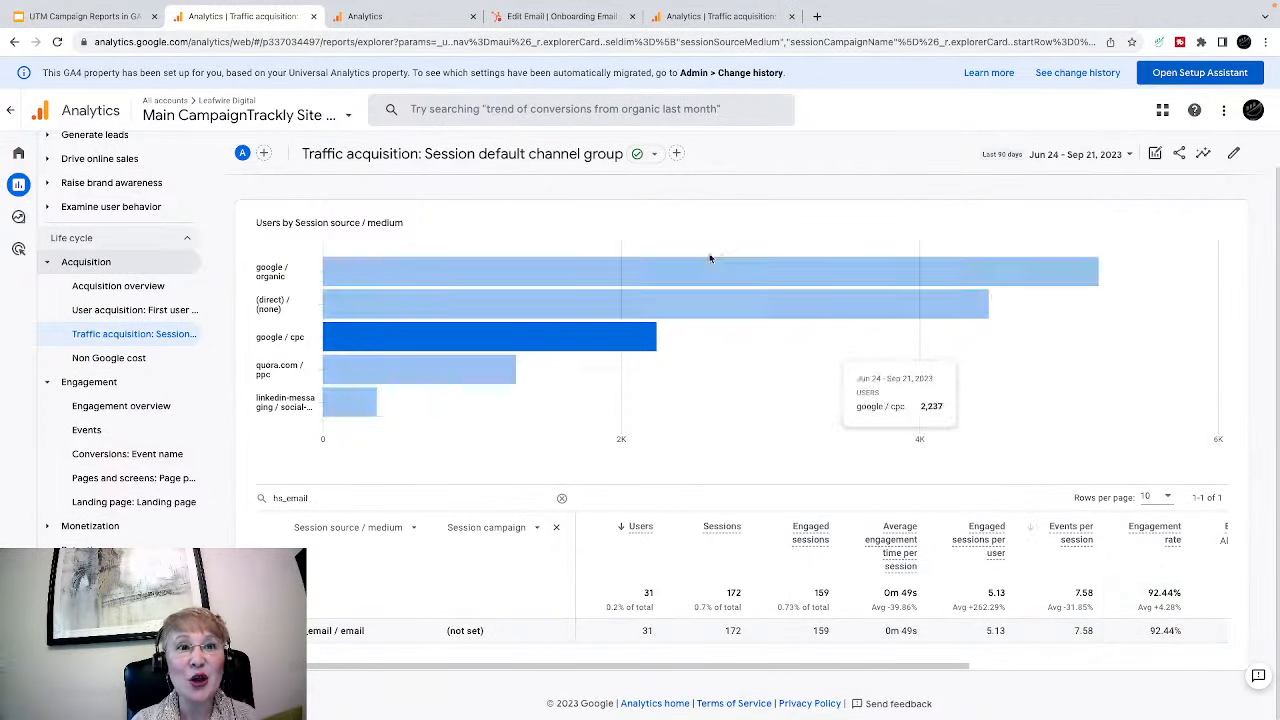
left_click(373, 17)
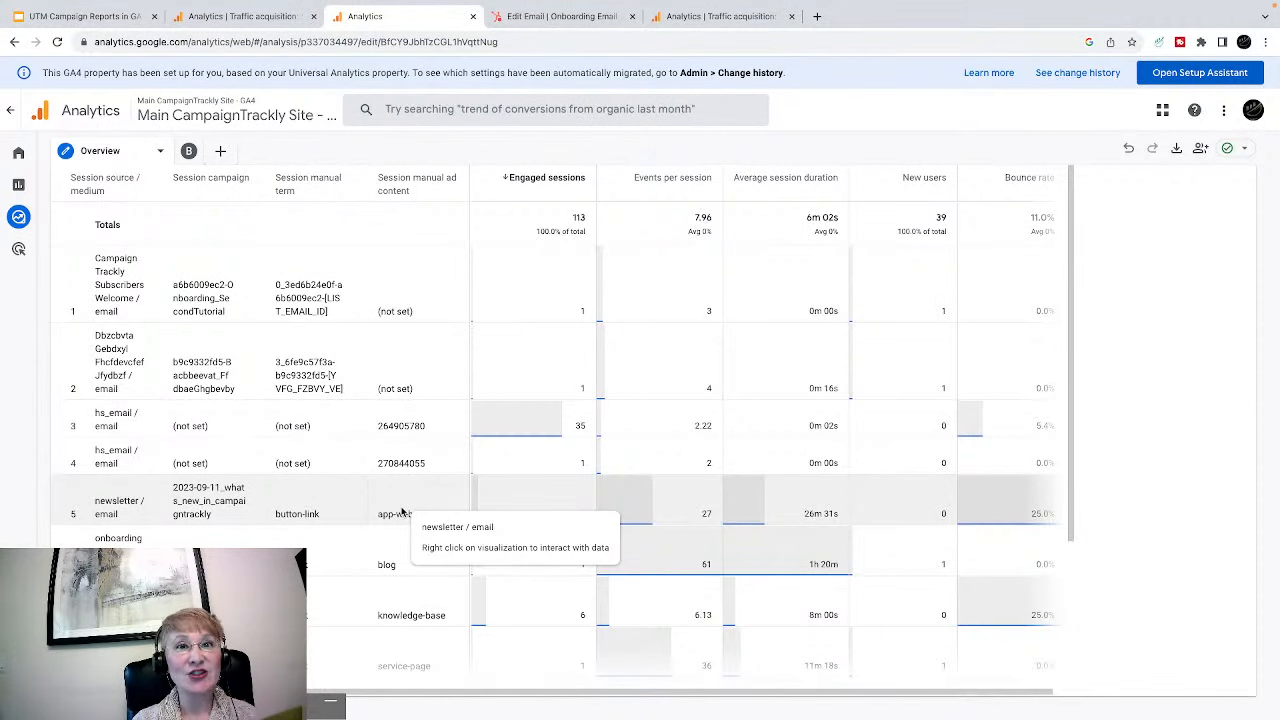
left_click(103, 14)
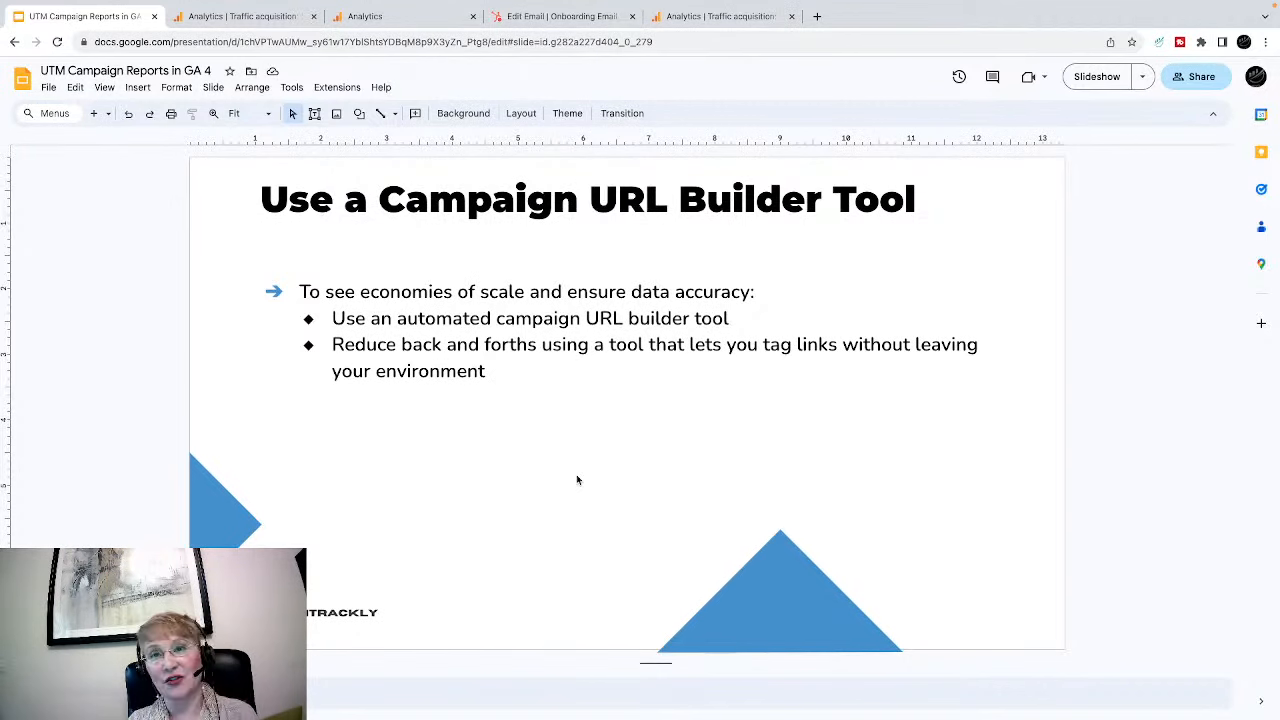
- Switch to Onboarding Email #6 in HubSpot and review its content down to the Drag and Drop Templates section
left_click(545, 17)
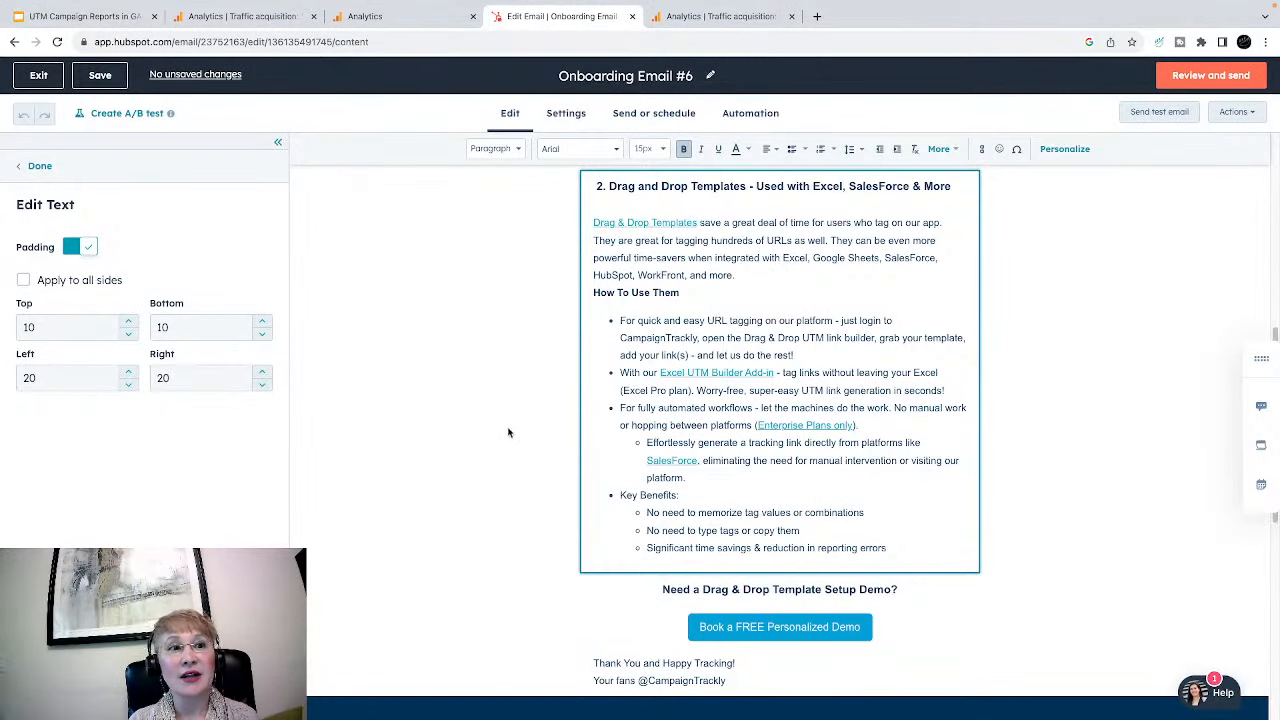
scroll(505, 417, "up", 1)
scroll(505, 417, "up", 5)
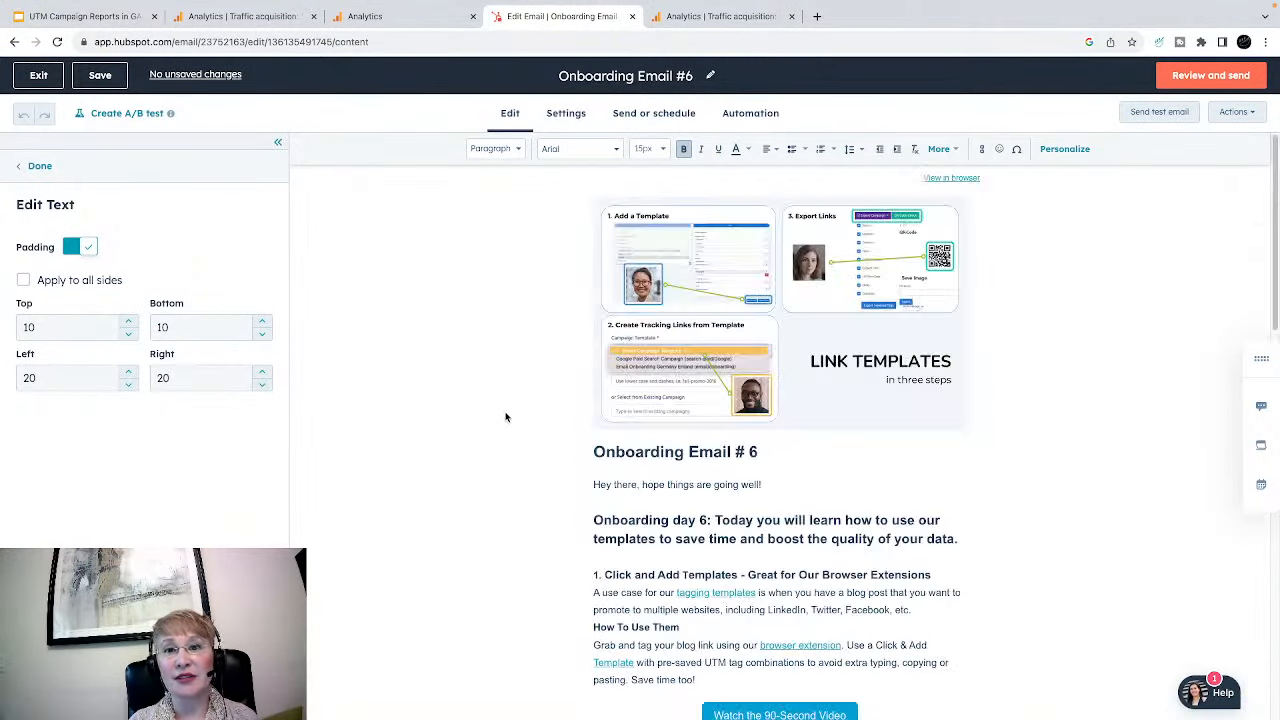
scroll(505, 417, "down", 3)
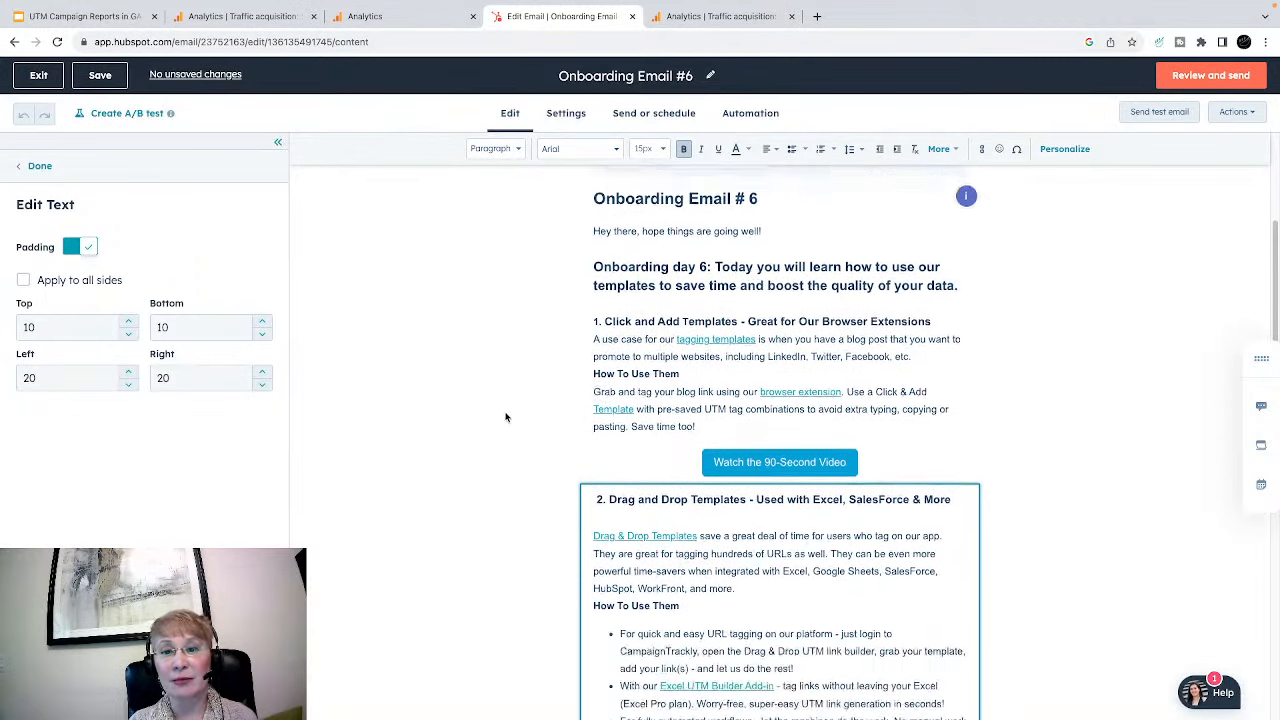
scroll(506, 417, "down", 2)
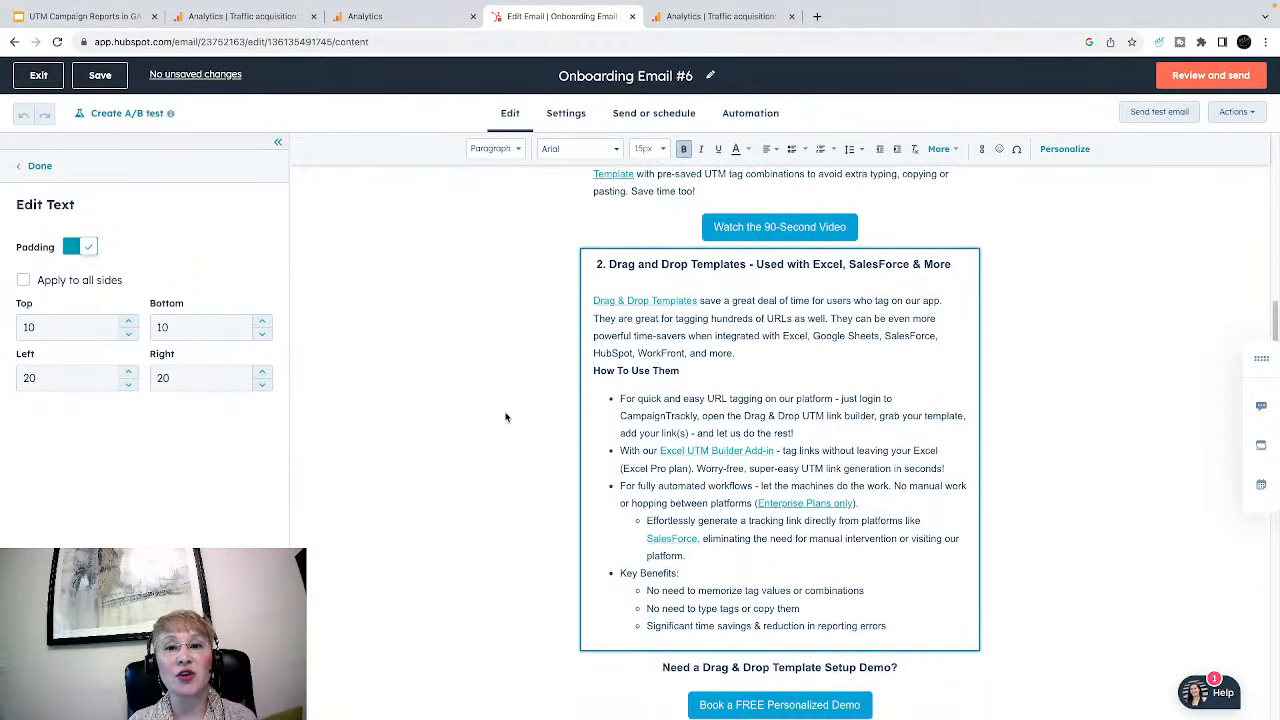
scroll(506, 417, "down", 1)
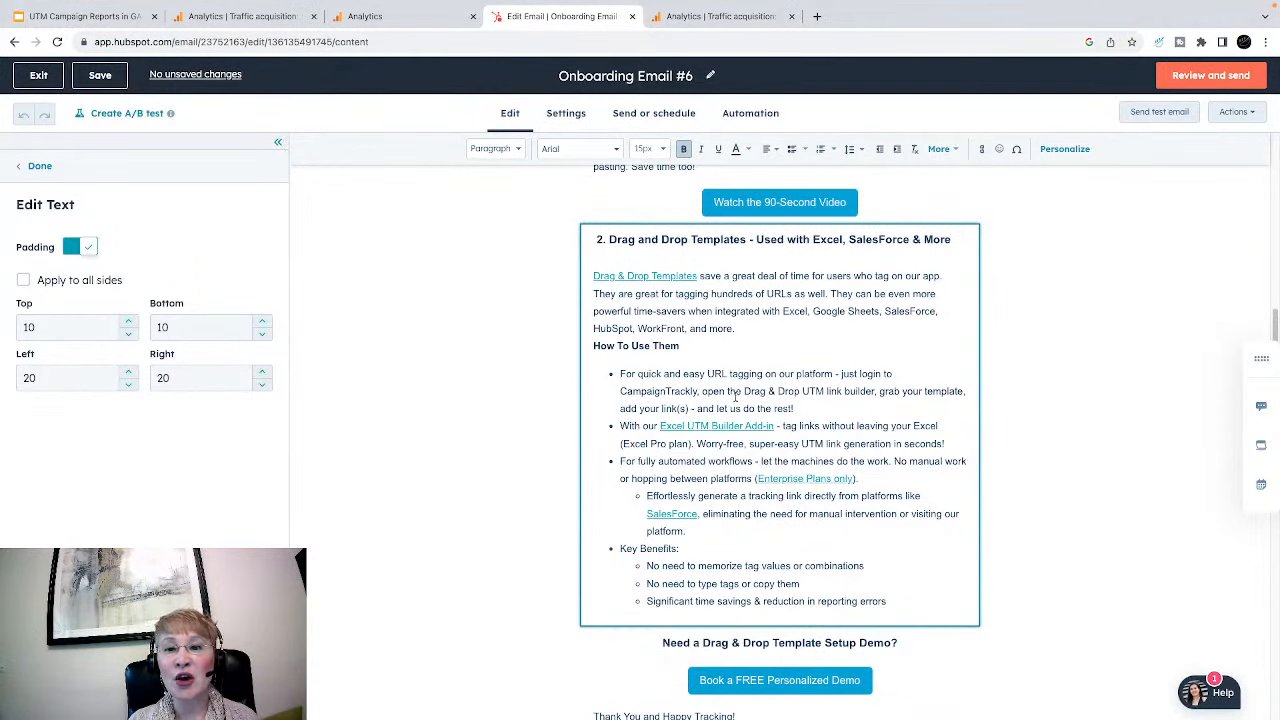
- In the source code of the Drag and Drop Templates text block, remove the trailing question mark from the Drag & Drop Templates link and save
left_click(733, 358)
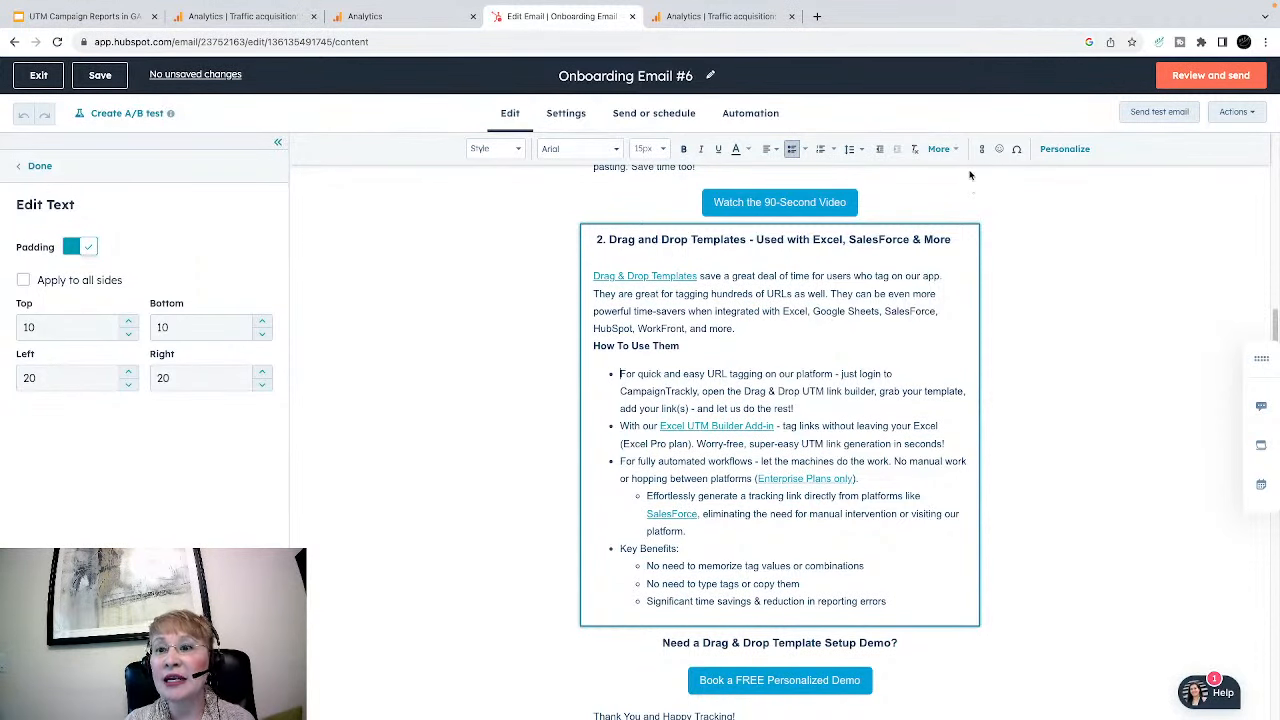
left_click(940, 150)
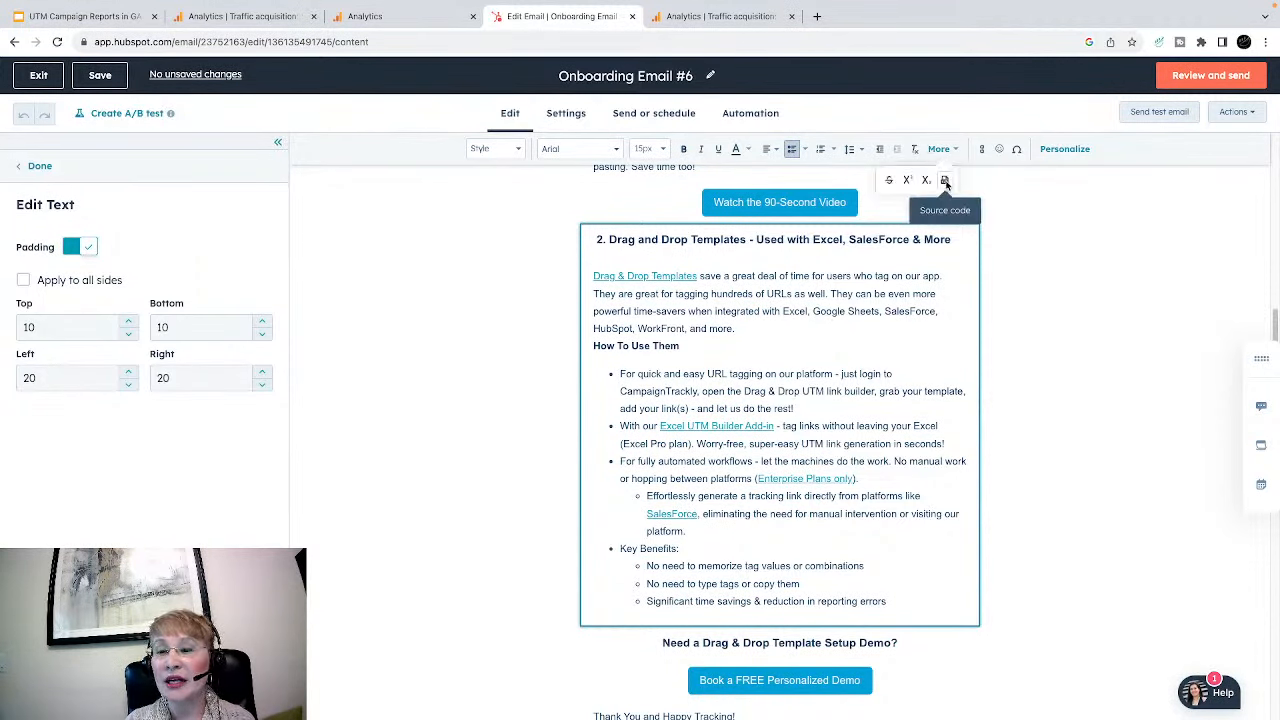
left_click(945, 182)
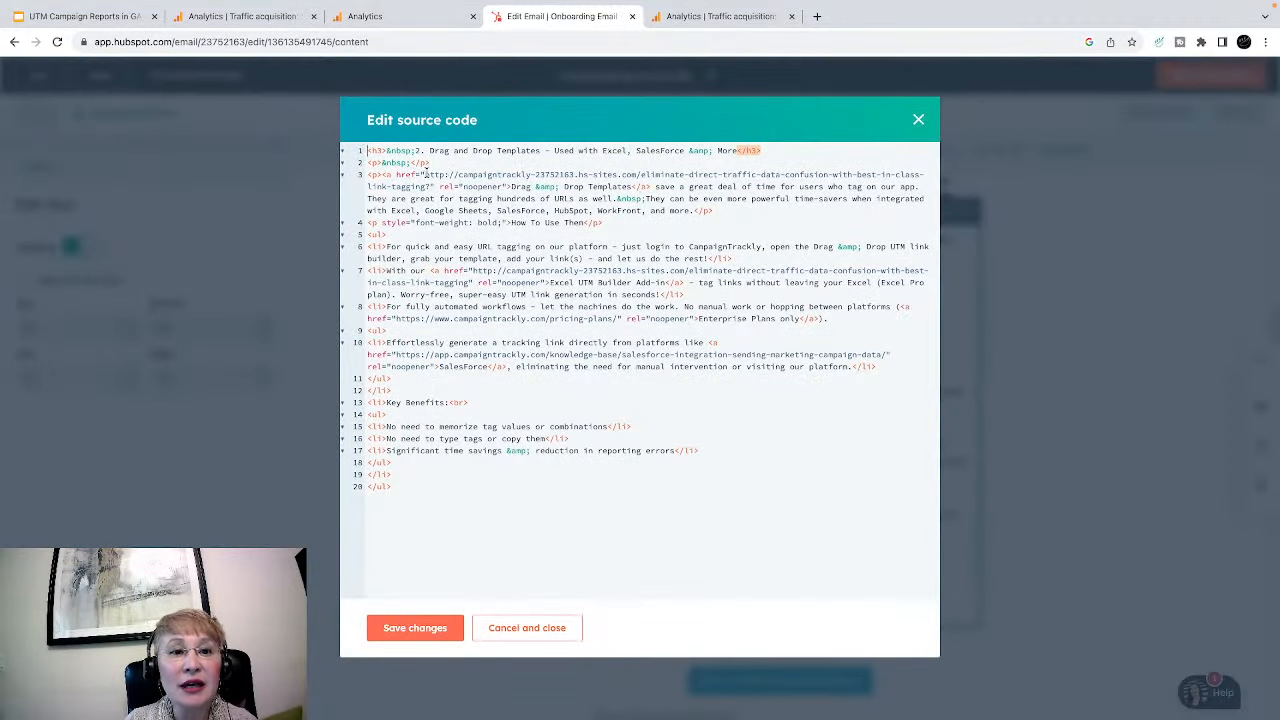
left_click(426, 175)
left_click_drag(426, 175, 428, 186)
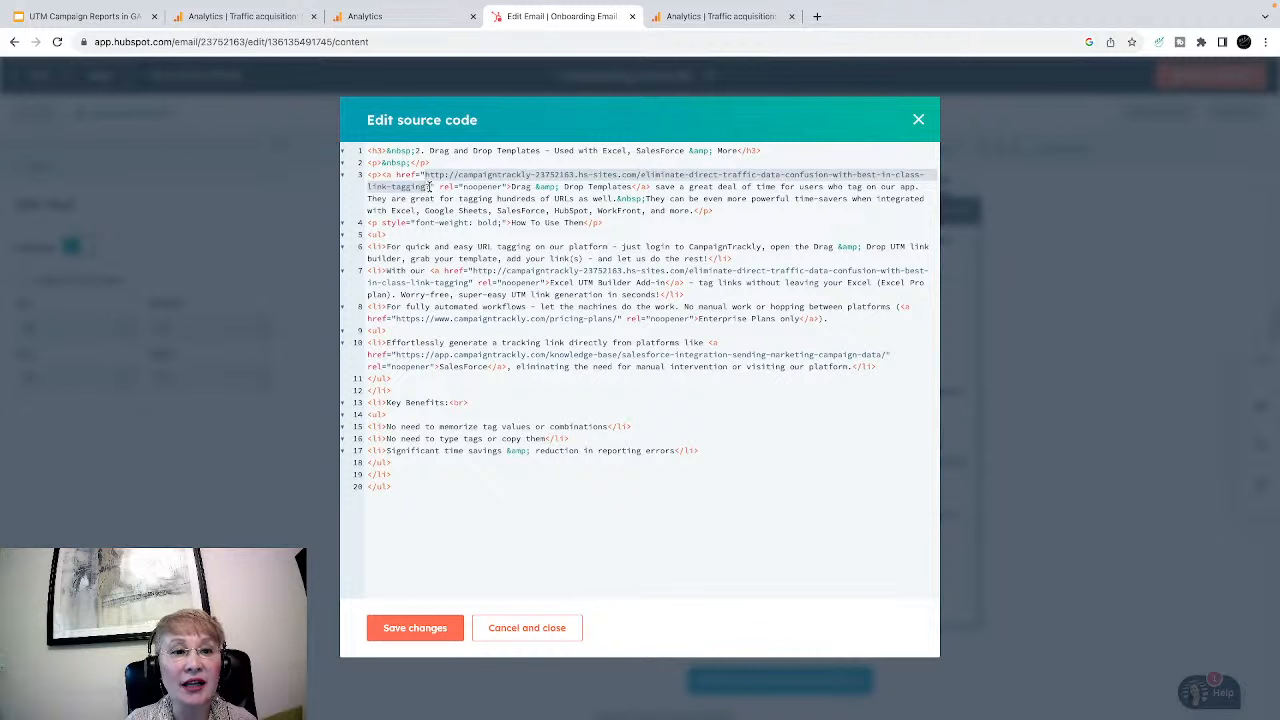
left_click(429, 187)
key("BackSpace")
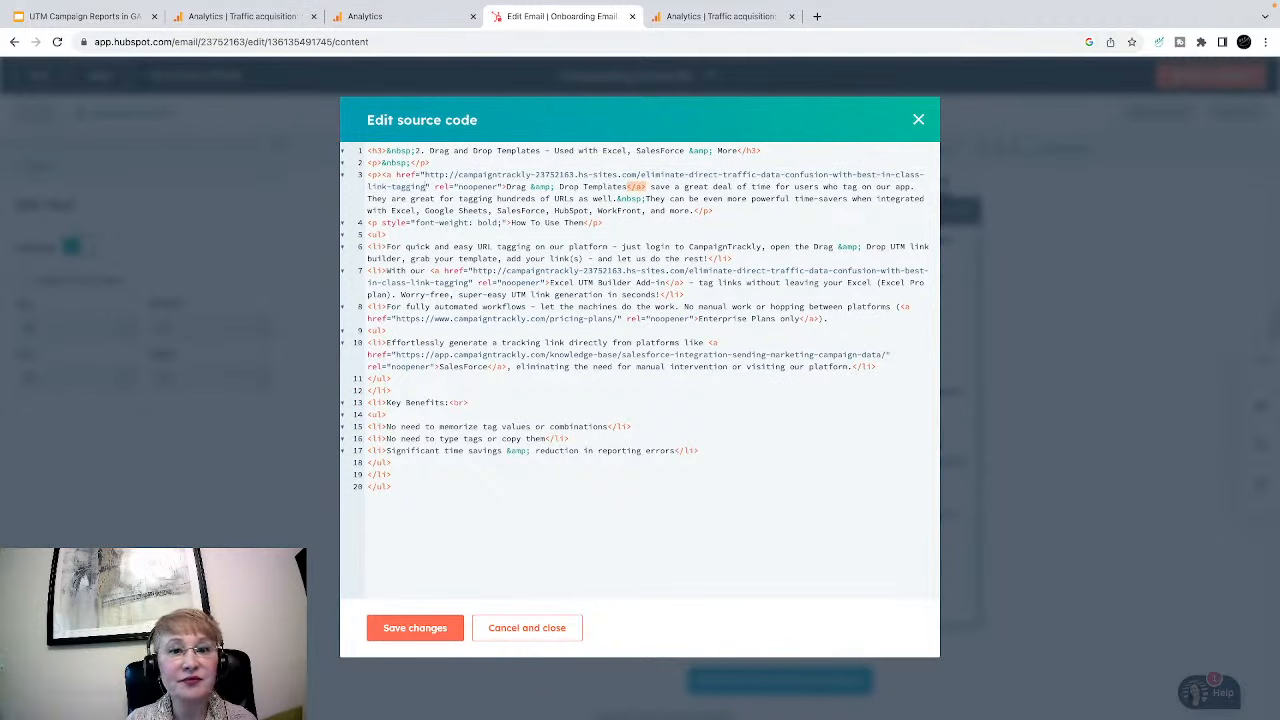
left_click_drag(473, 268, 466, 284)
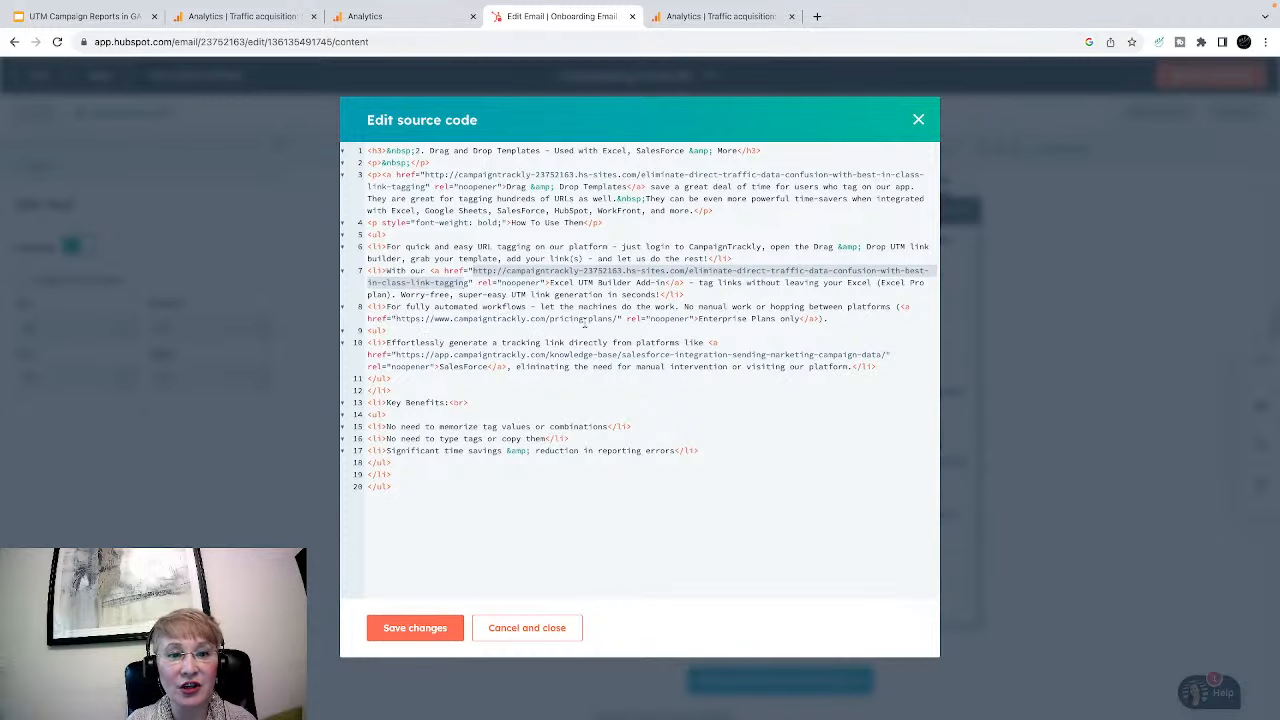
left_click(415, 627)
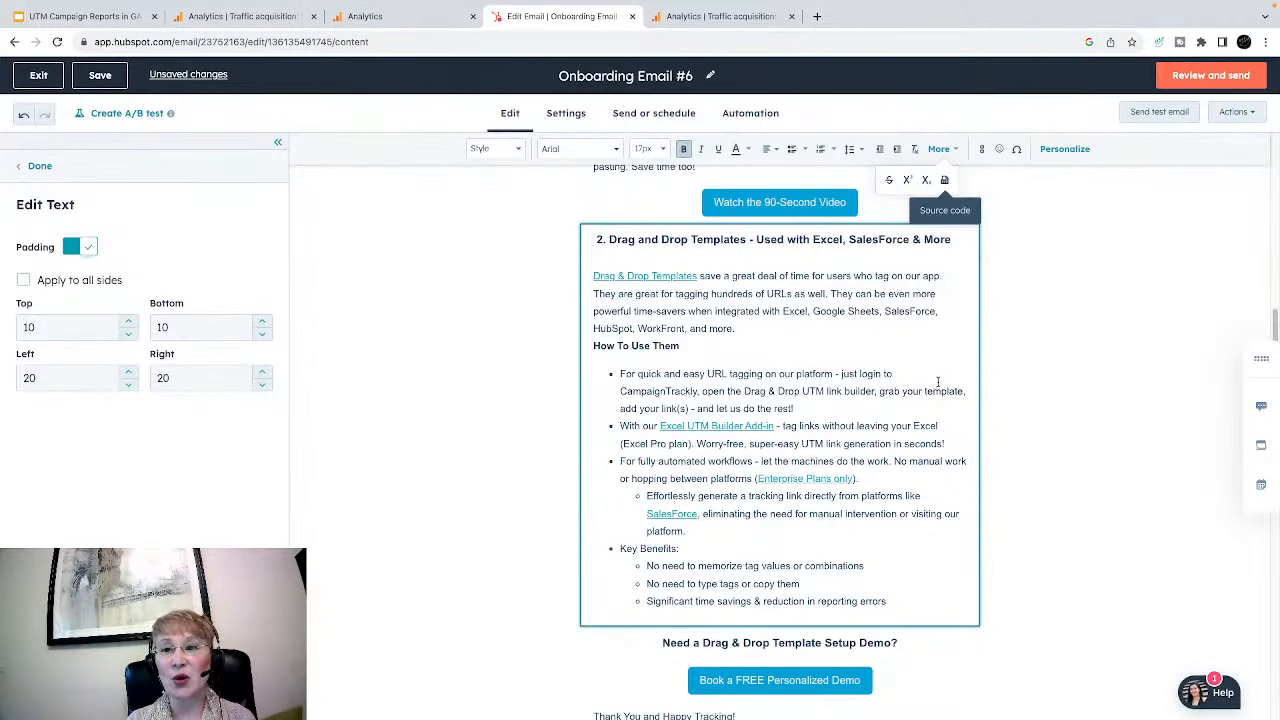
- Grab all email links from the editor into the CampaignTrackly UTM link builder
right_click(758, 327)
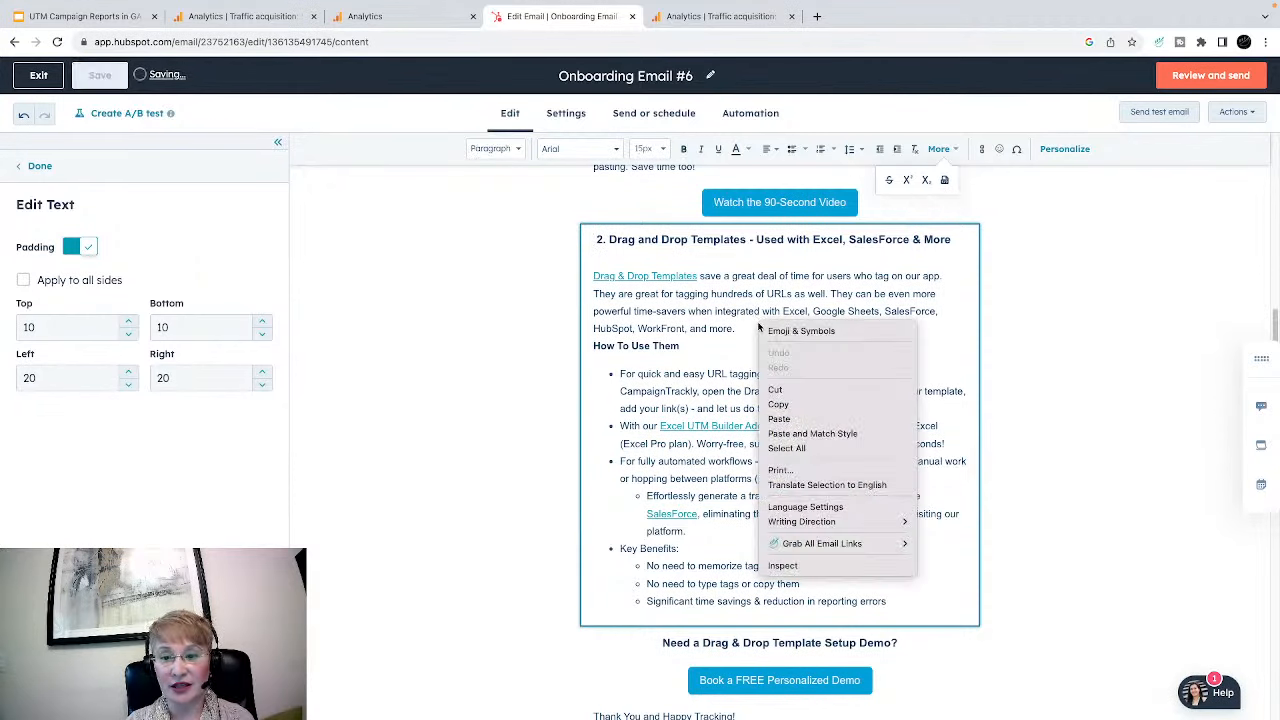
mouse_move(852, 548)
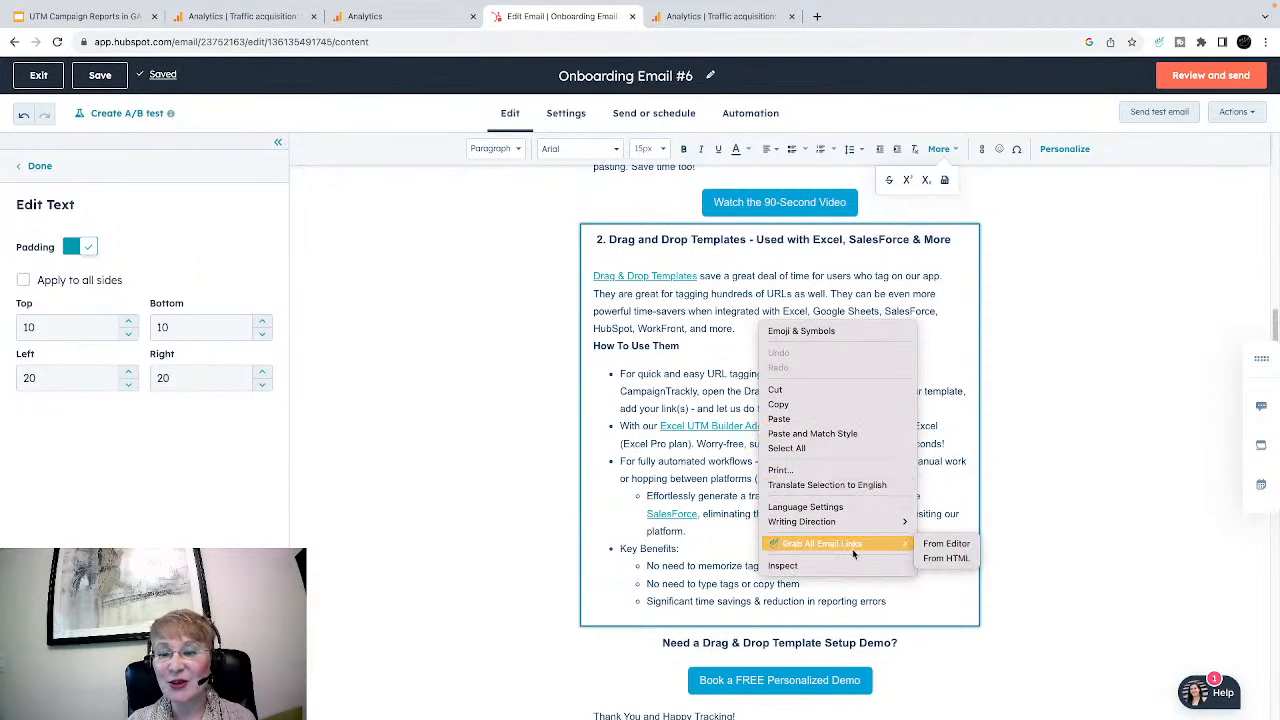
left_click(938, 543)
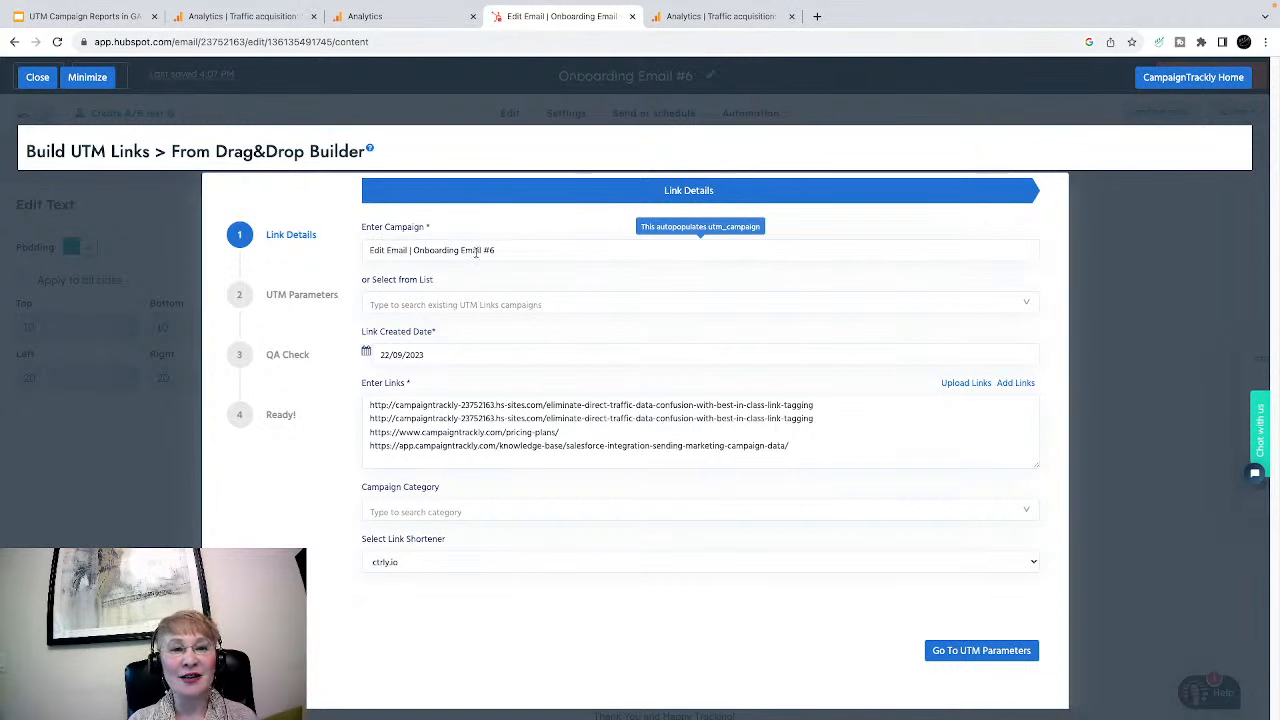
- Set the campaign name to Onboarding Email #6 and check the list of existing campaigns without selecting one
left_click(411, 250)
left_click(368, 250, "shift")
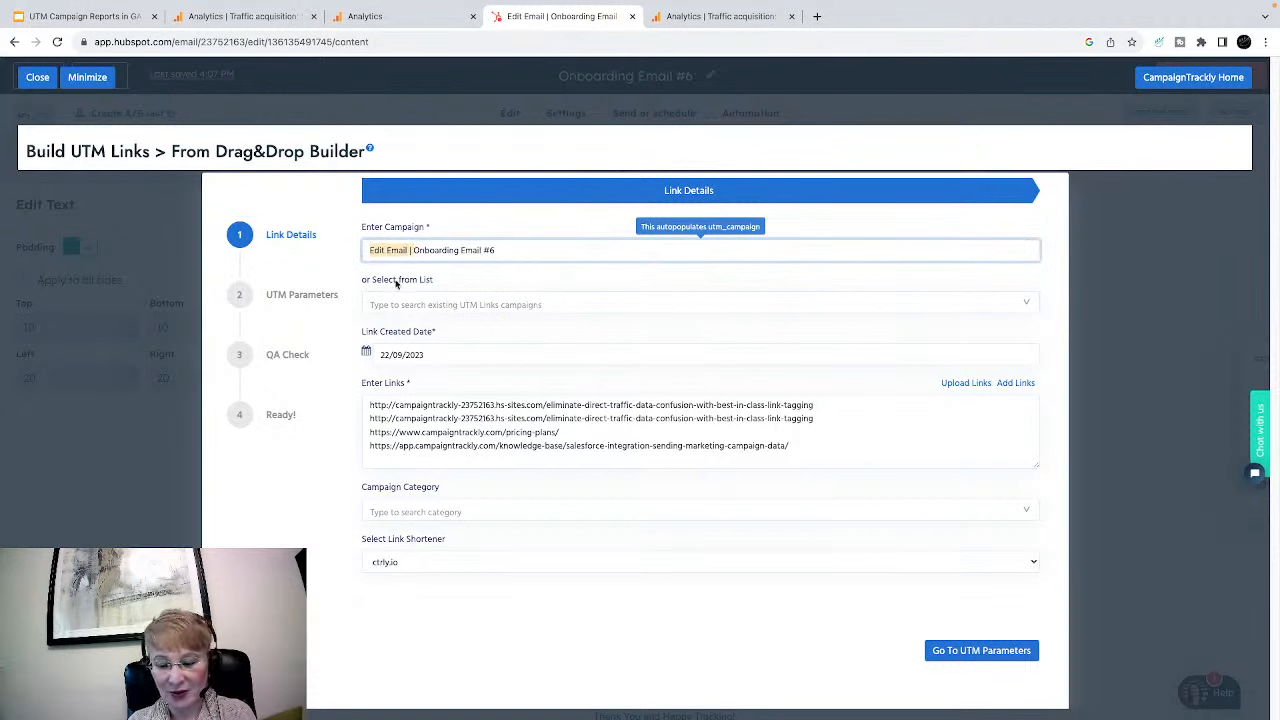
key("BackSpace")
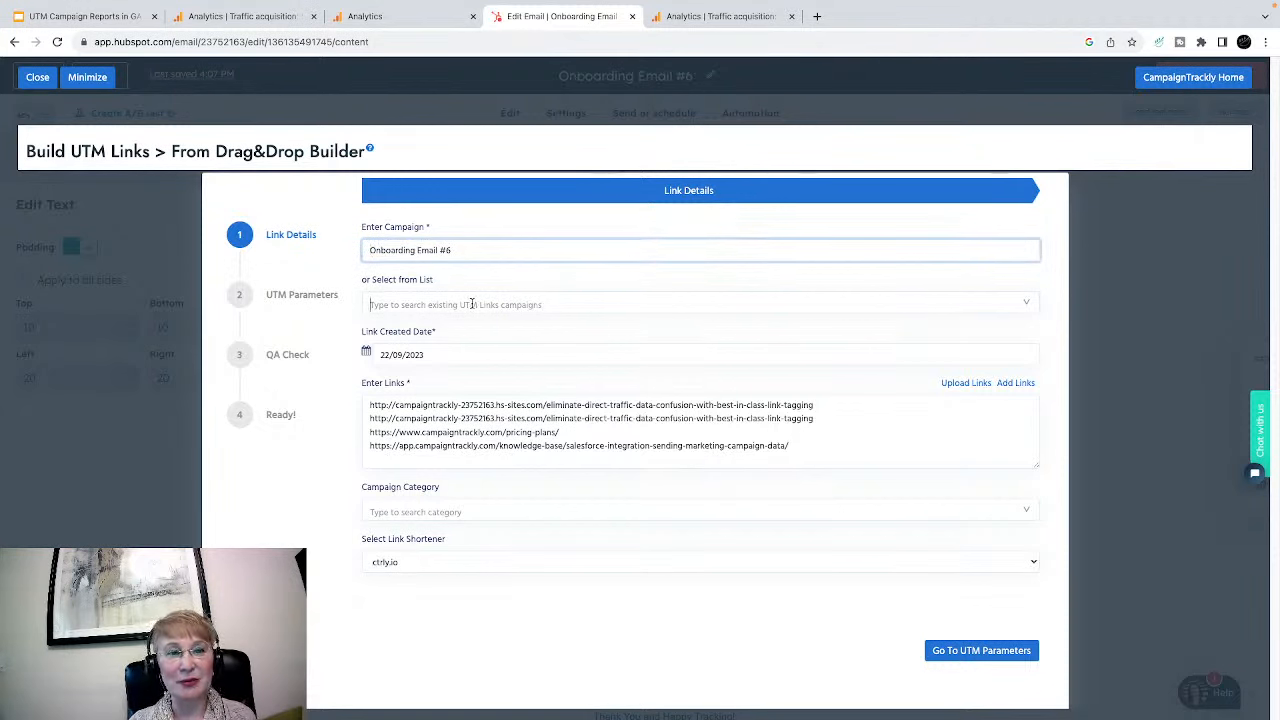
left_click(471, 305)
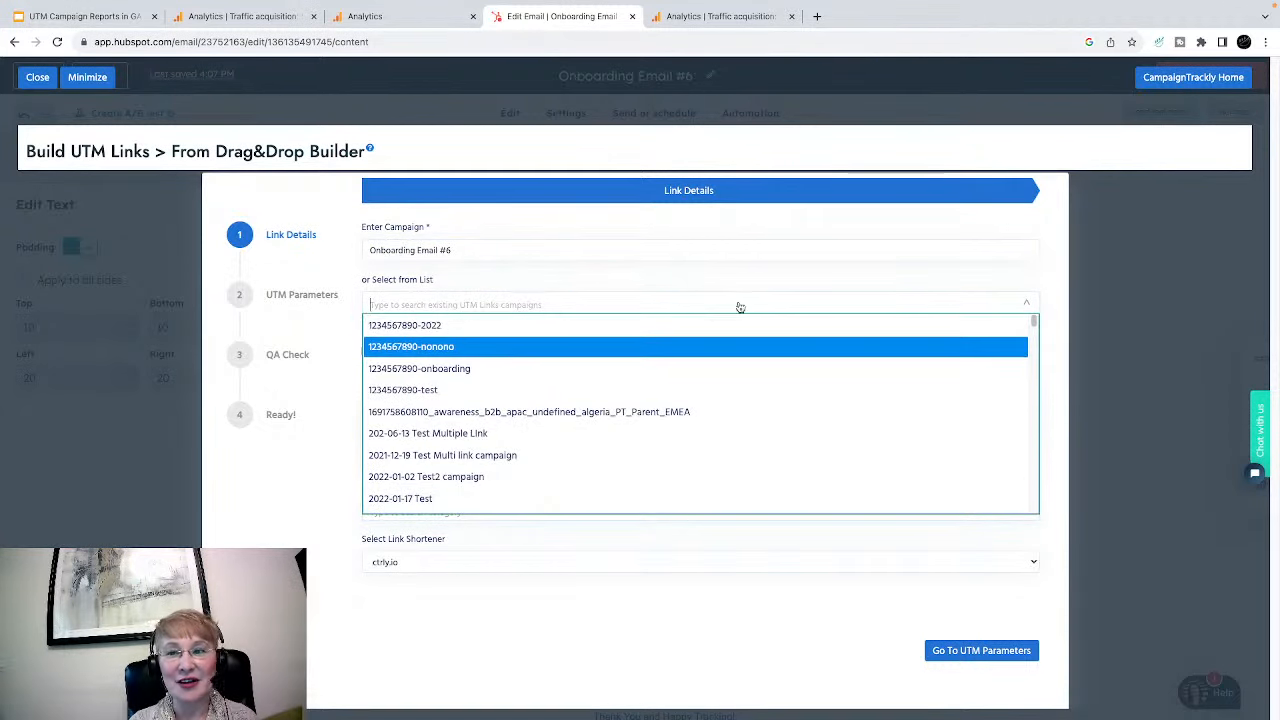
left_click(1045, 284)
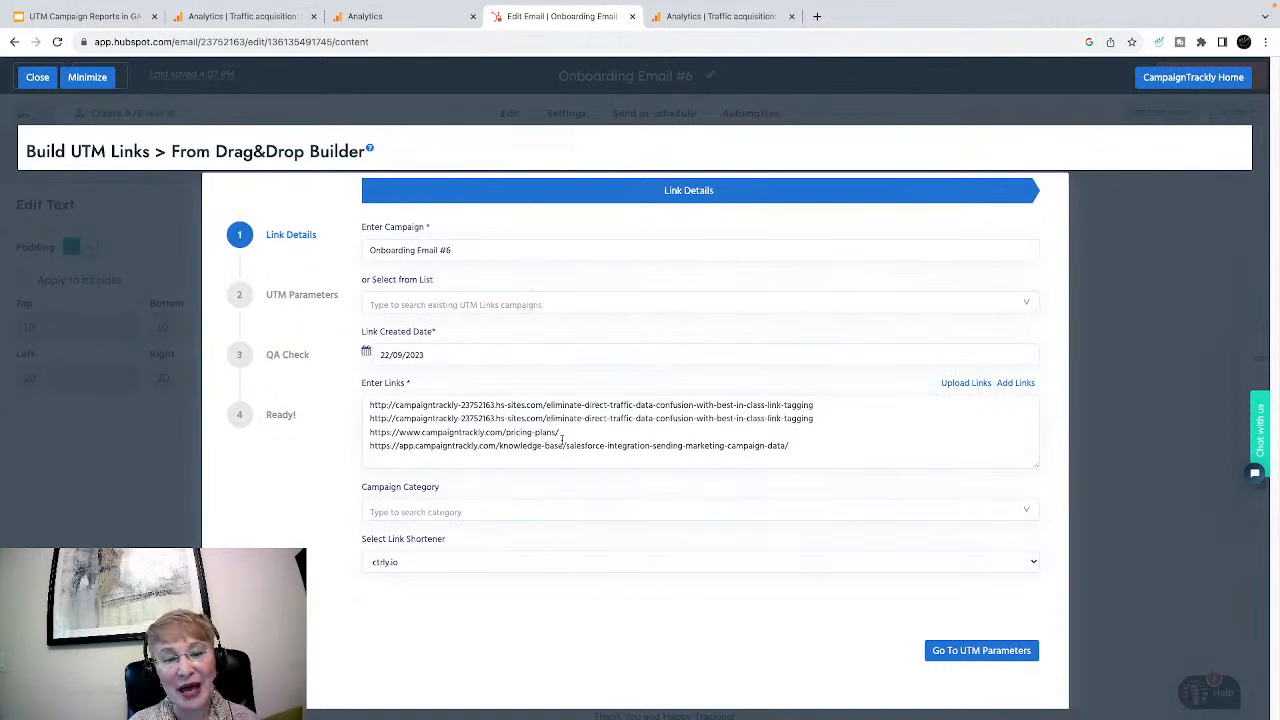
- Set the link shortener to No Shortener, continue to the UTM parameters and dismiss the notice there
left_click(1034, 563)
left_click(557, 548)
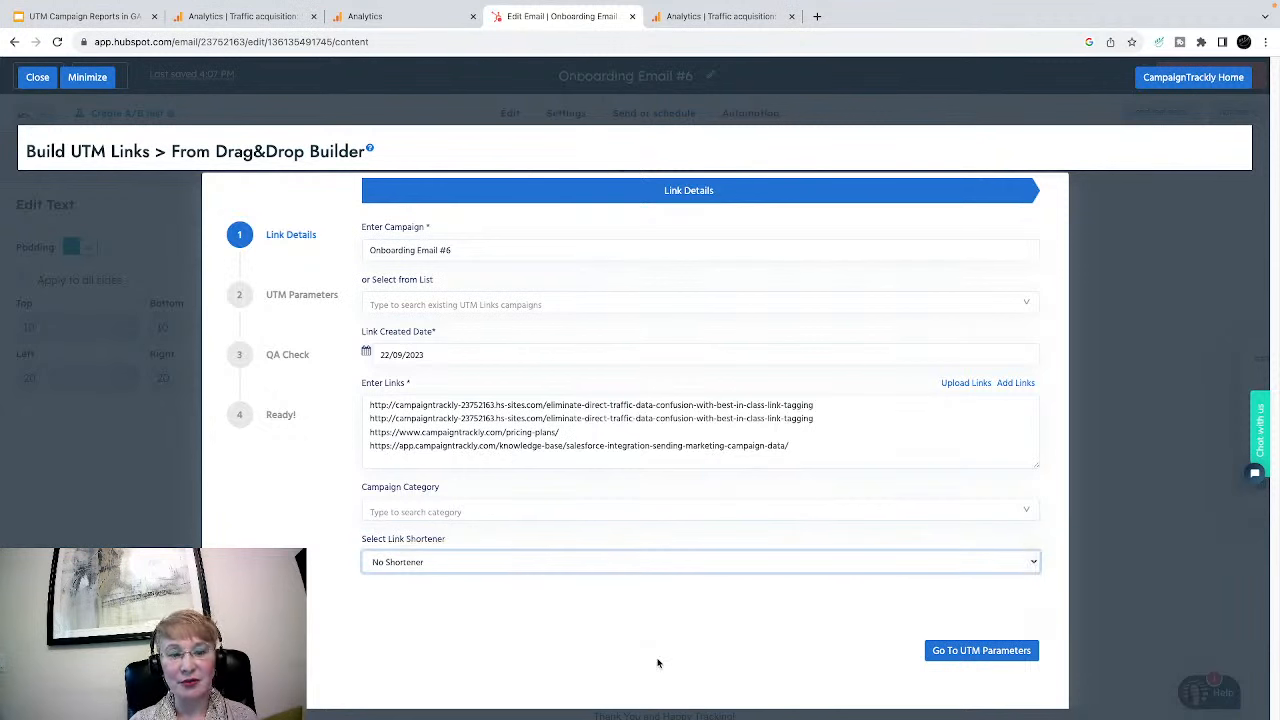
left_click(945, 650)
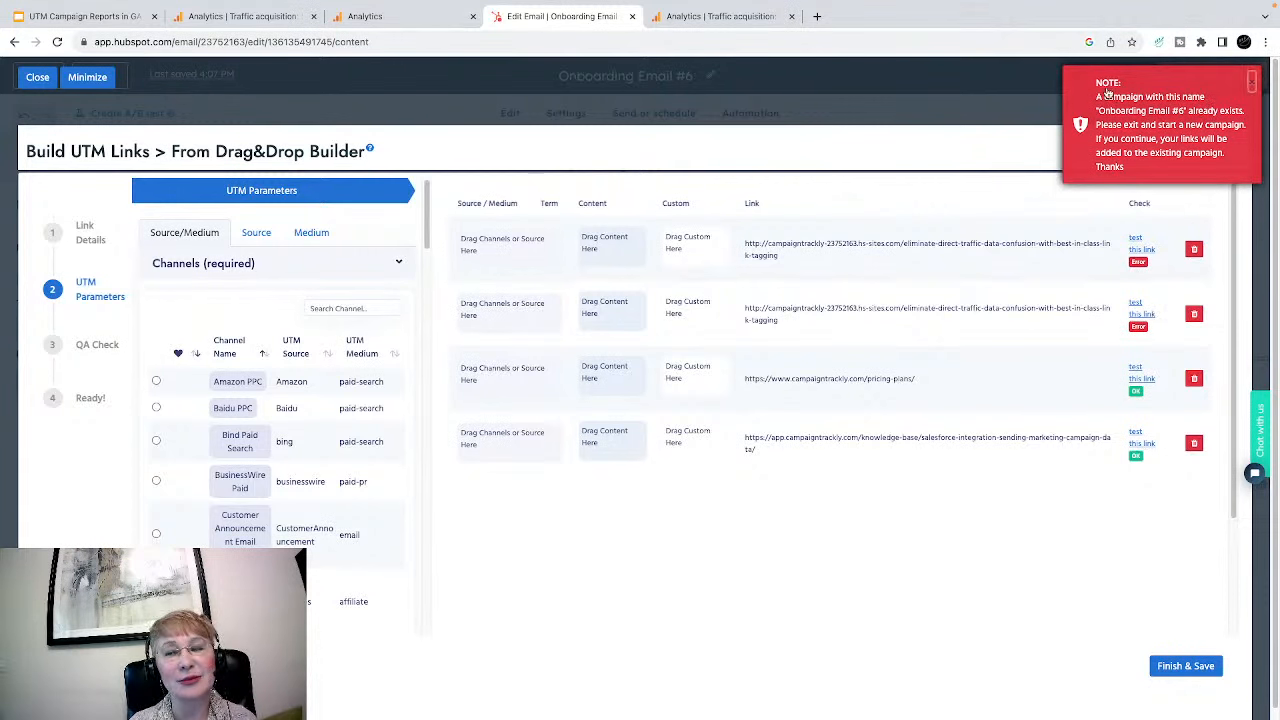
left_click(1249, 79)
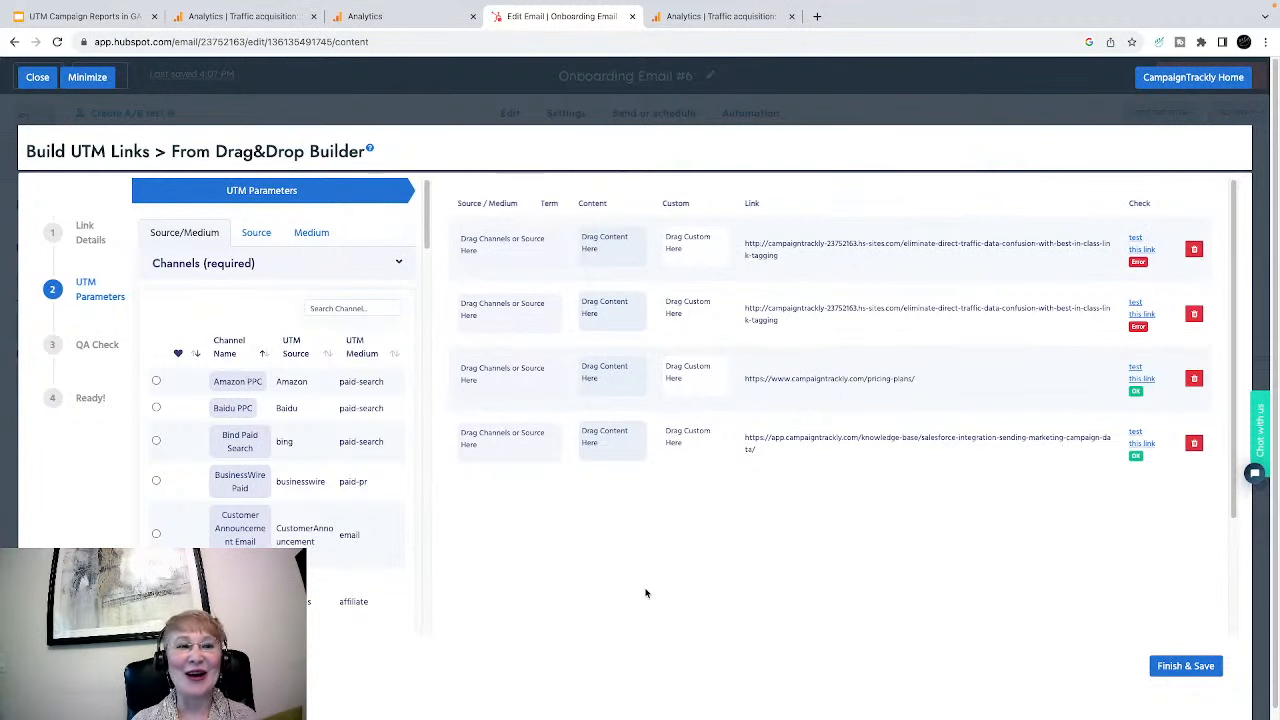
- Find the Onboarding Email Series channel with the search "onb" and assign it to all four links
left_click(327, 307)
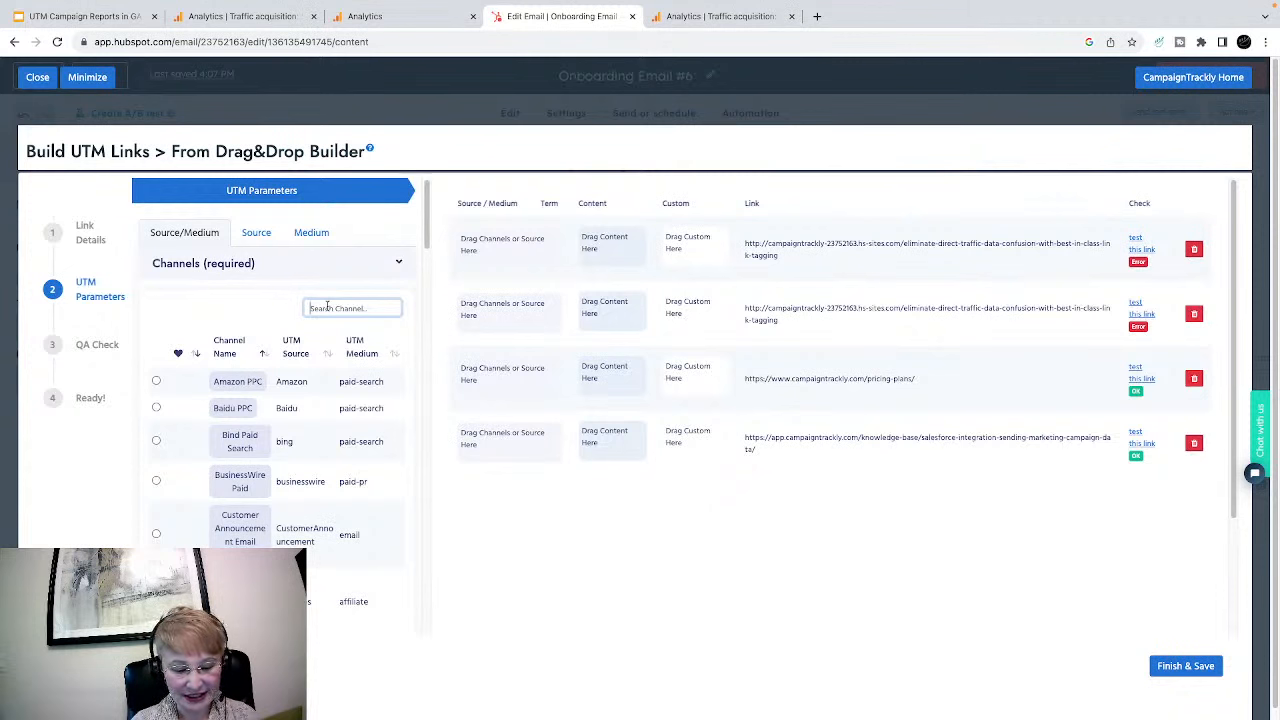
type("onb")
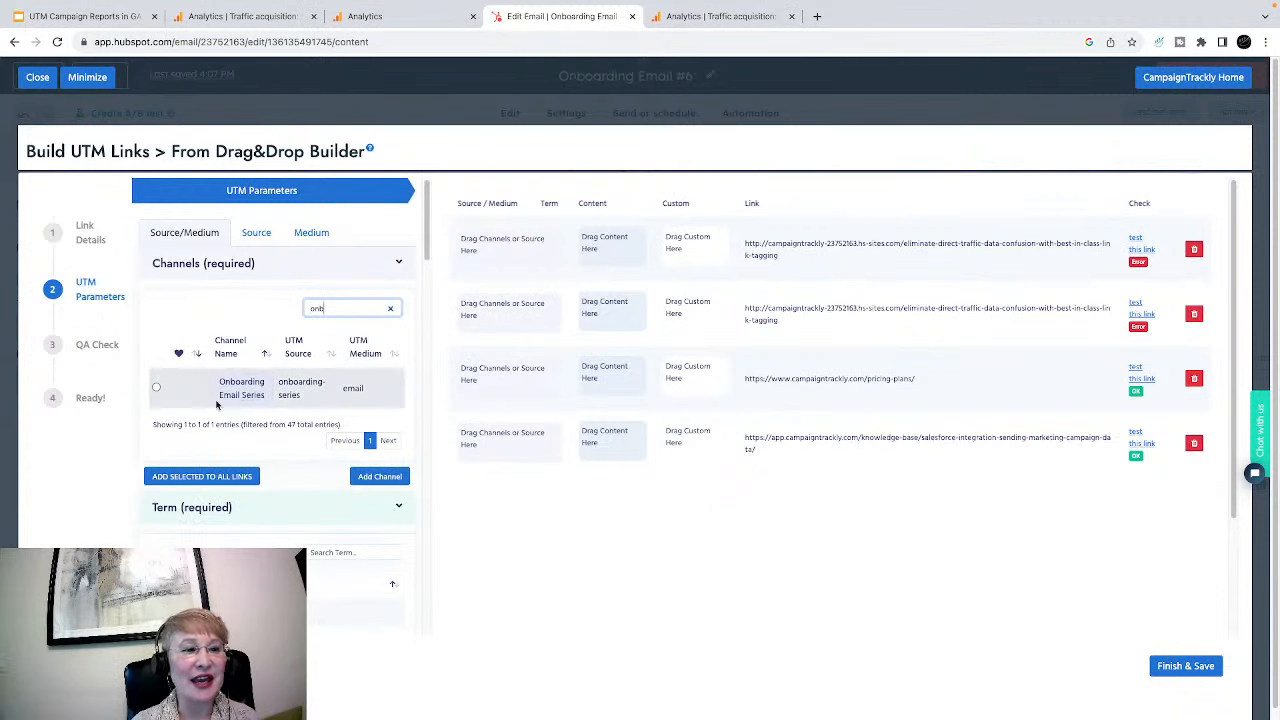
left_click_drag(240, 388, 494, 246)
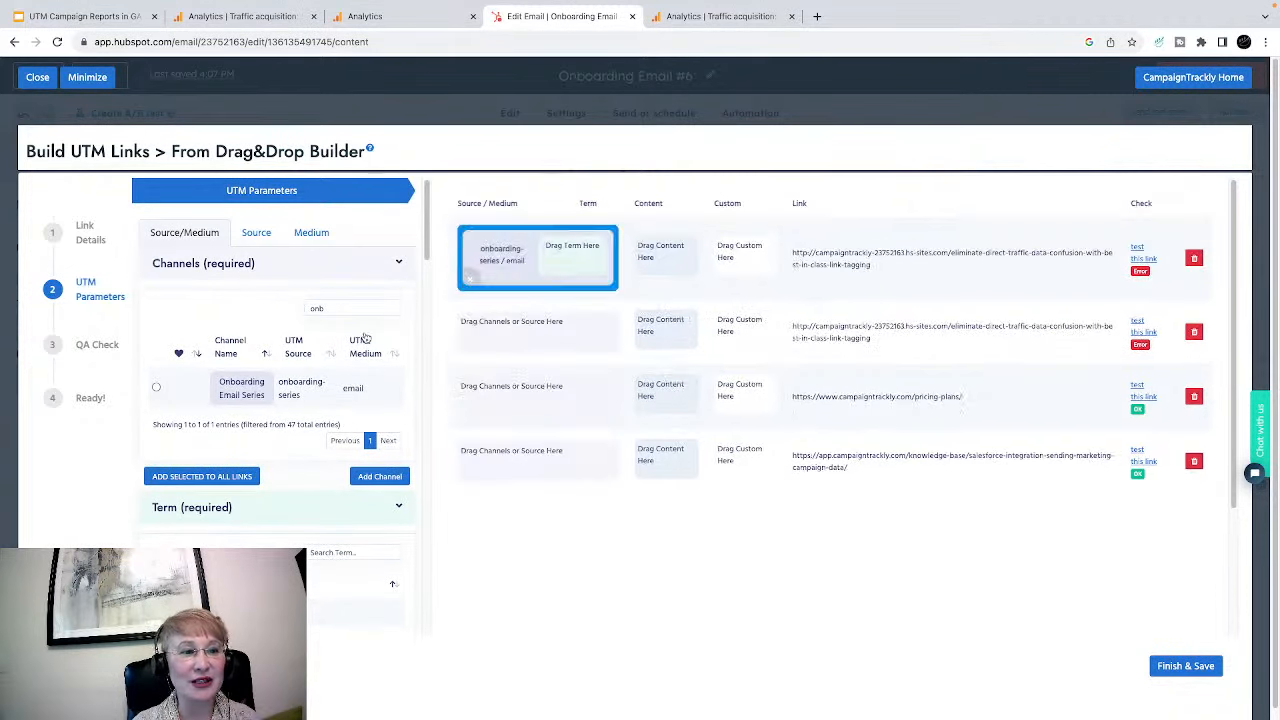
left_click_drag(228, 388, 500, 414)
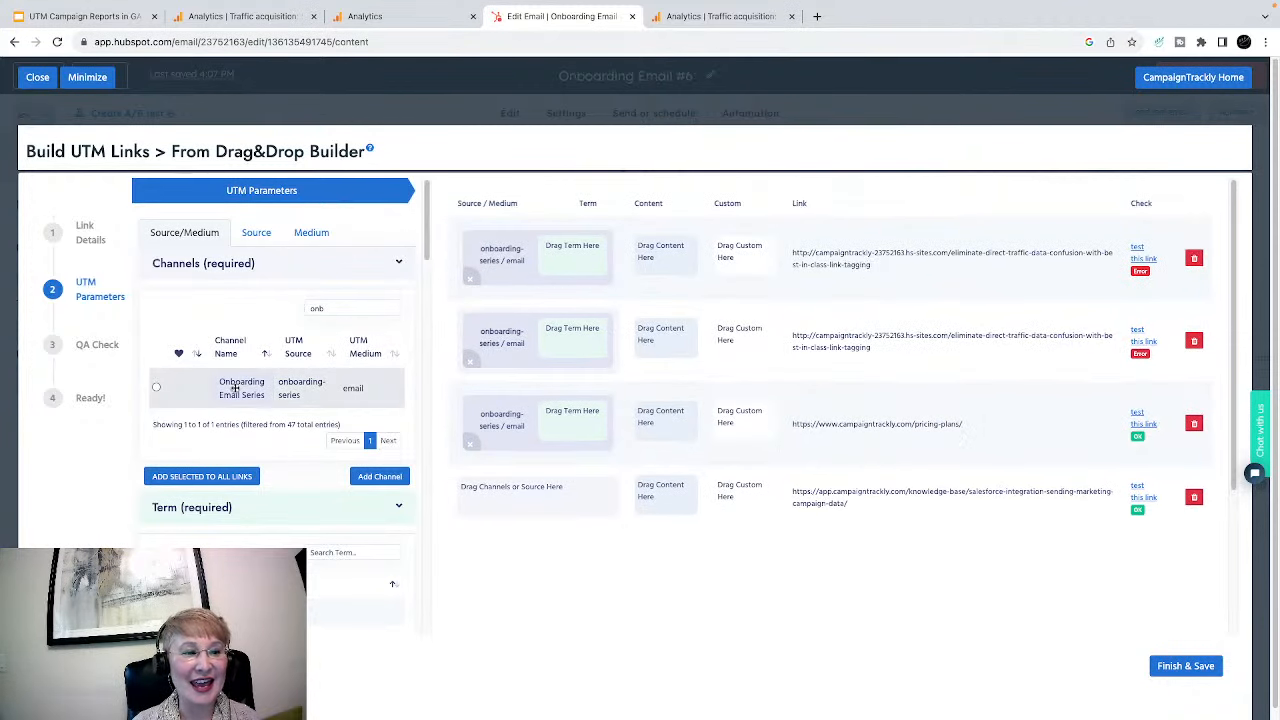
left_click_drag(240, 388, 514, 505)
- Find the text-link term with the search "text" and assign it to all four links
scroll(280, 392, "down", 1)
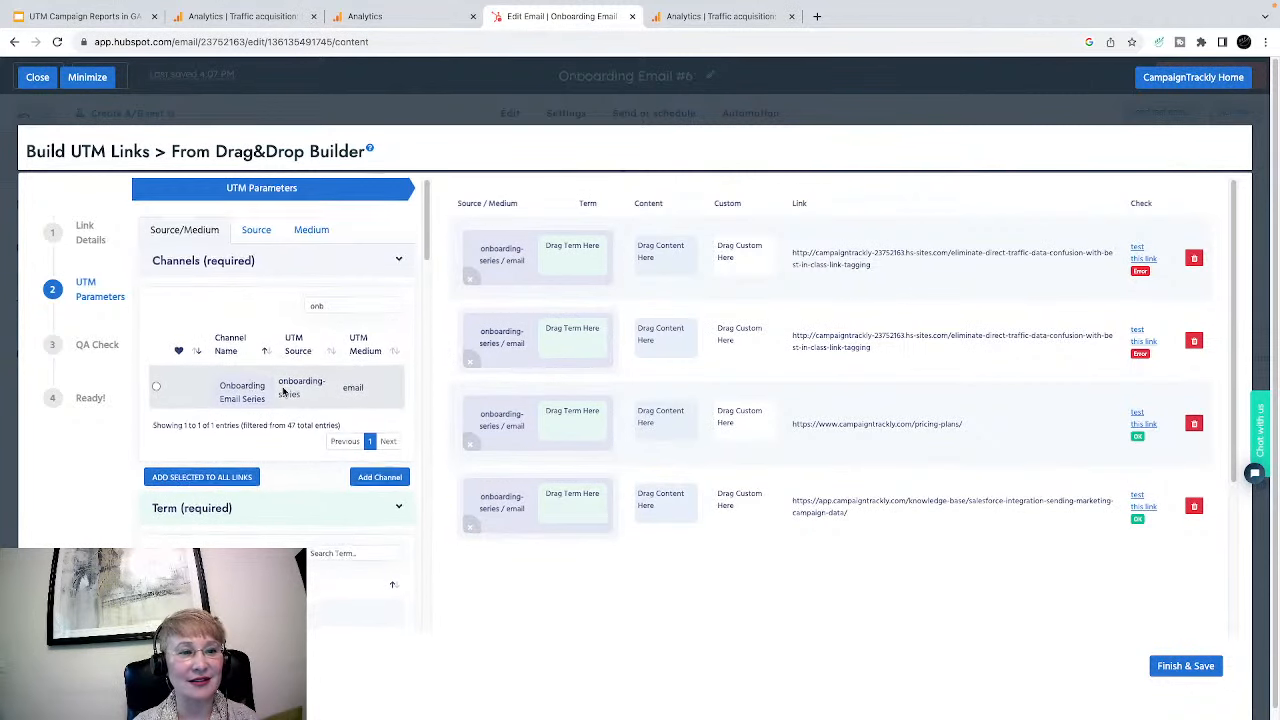
scroll(283, 392, "down", 3)
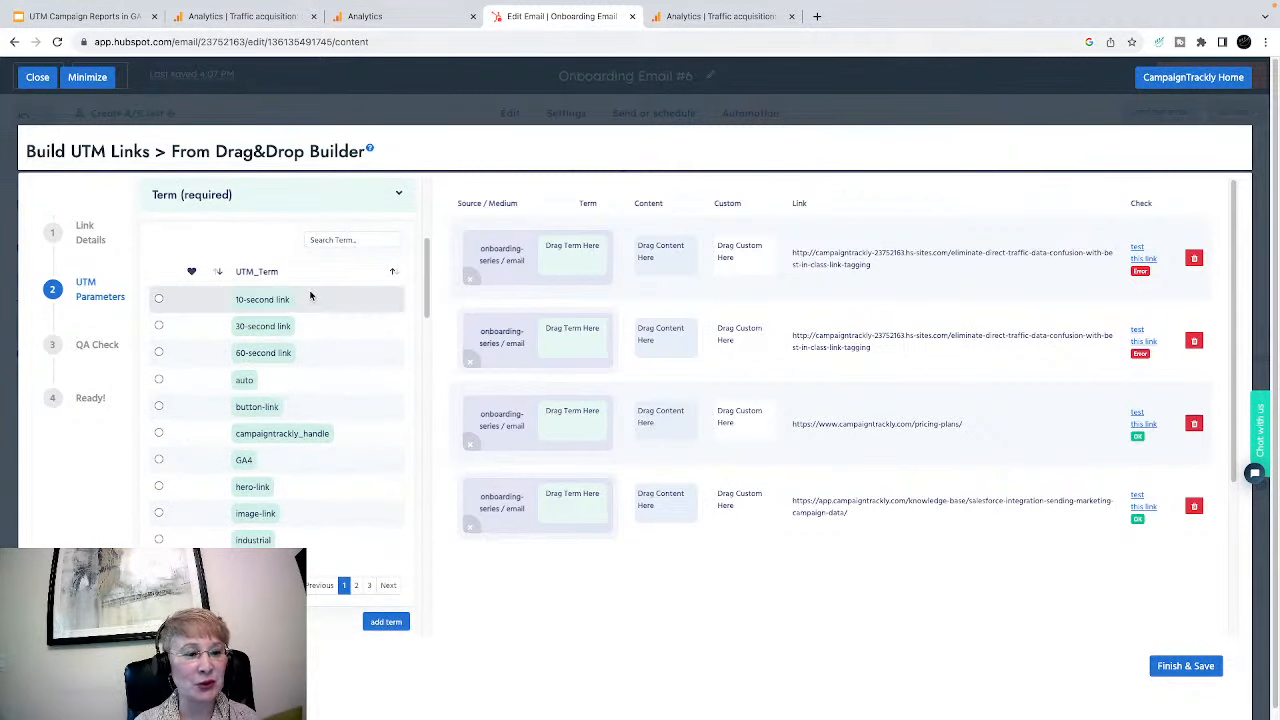
left_click(331, 240)
type("text")
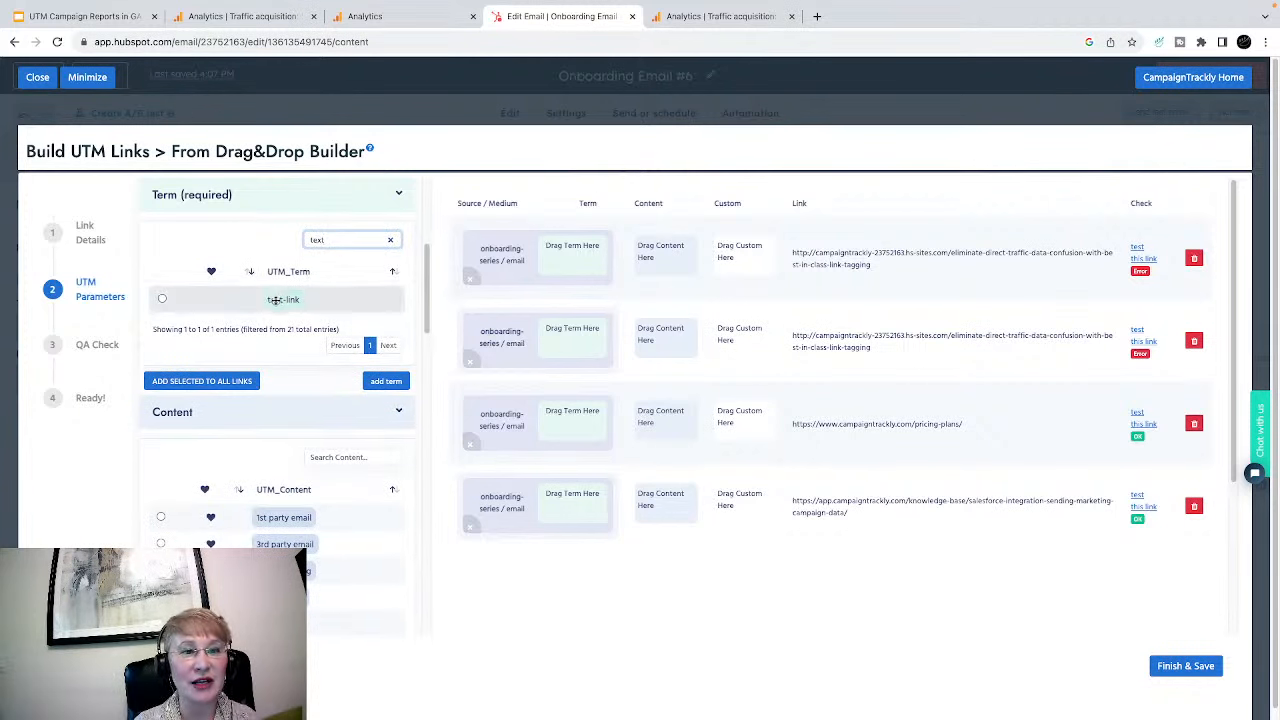
left_click_drag(274, 299, 572, 251)
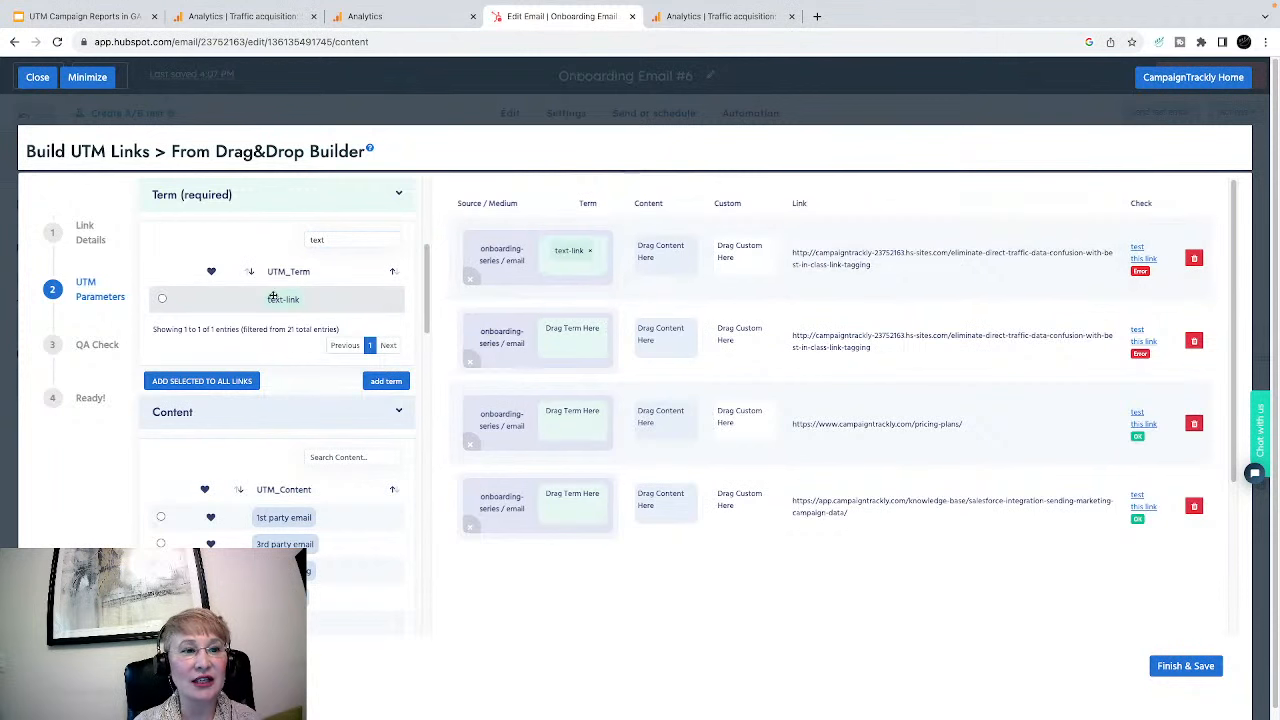
left_click_drag(276, 299, 572, 421)
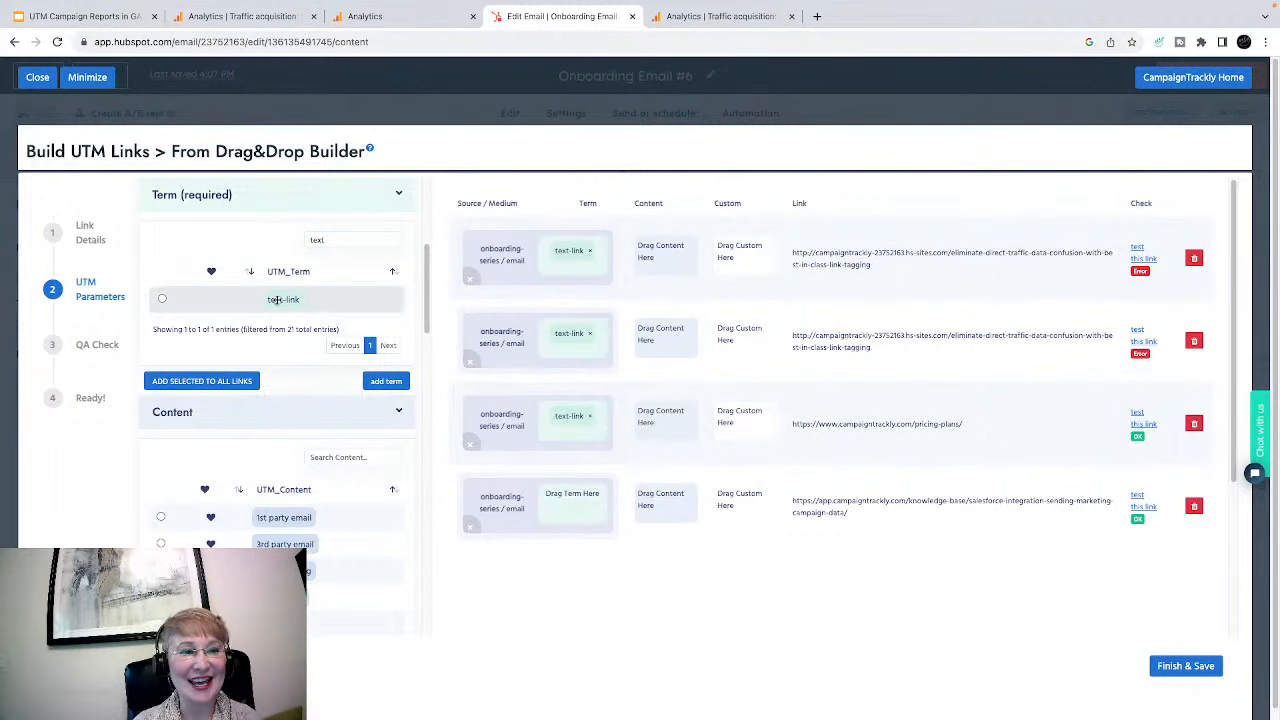
left_click_drag(280, 299, 565, 503)
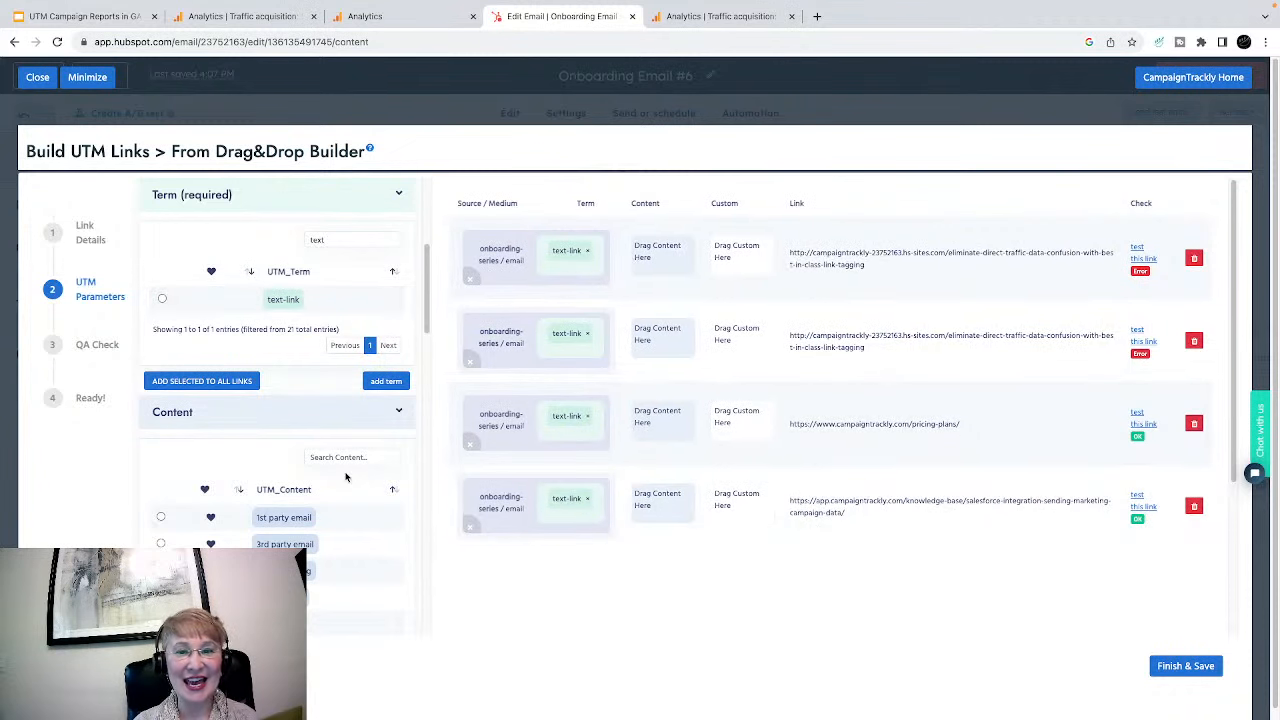
- Find the Excel landing page content value with the search "exc" and add it to all links
scroll(313, 487, "down", 1)
scroll(313, 487, "down", 3)
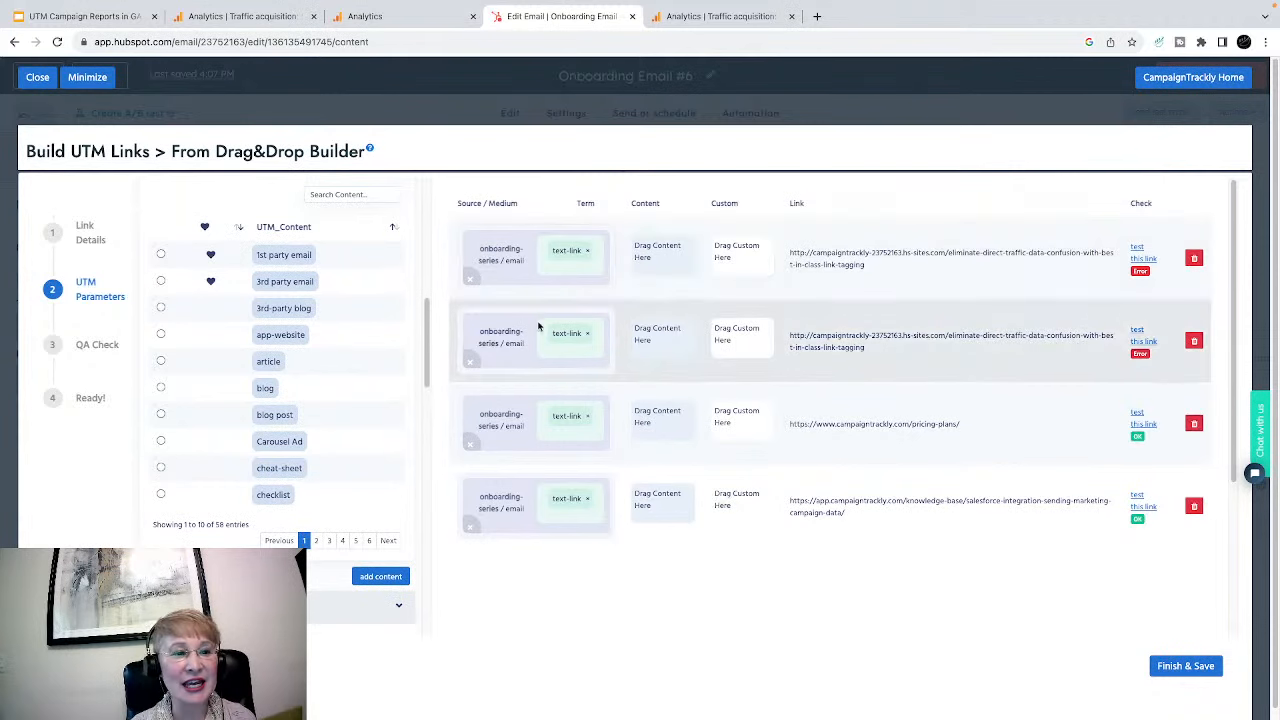
scroll(262, 375, "up", 1)
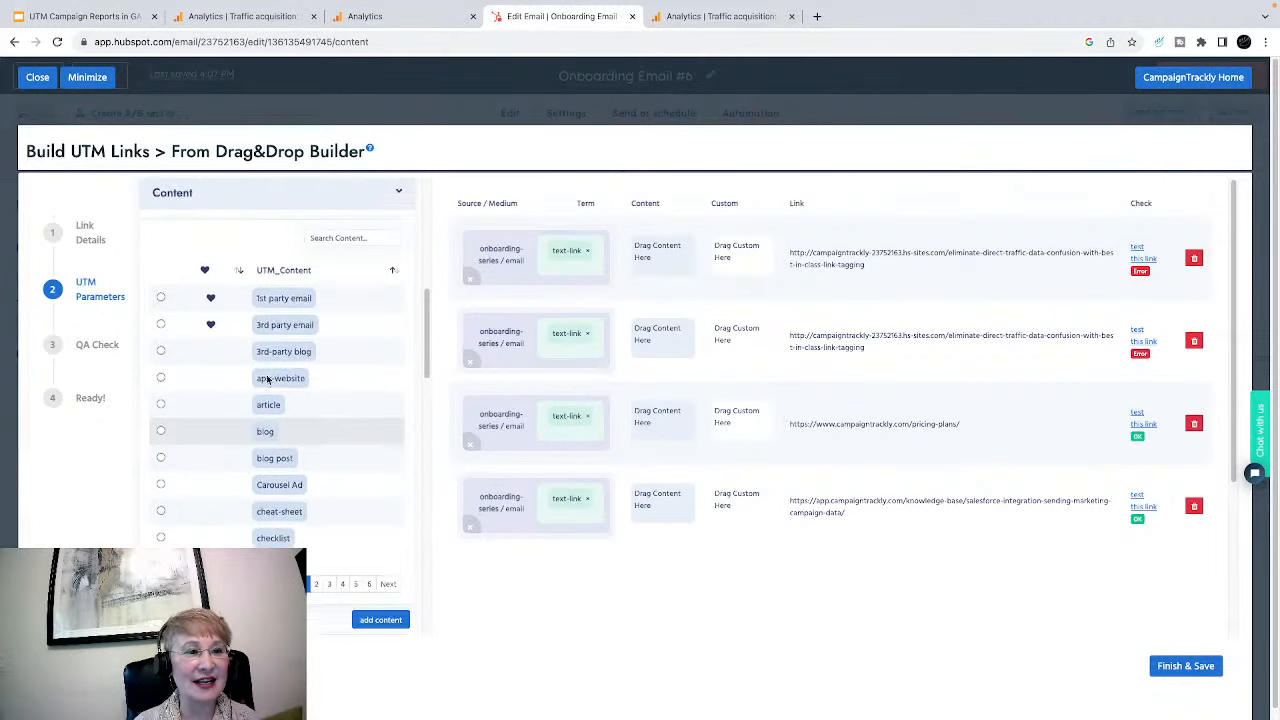
left_click(341, 254)
type("exc")
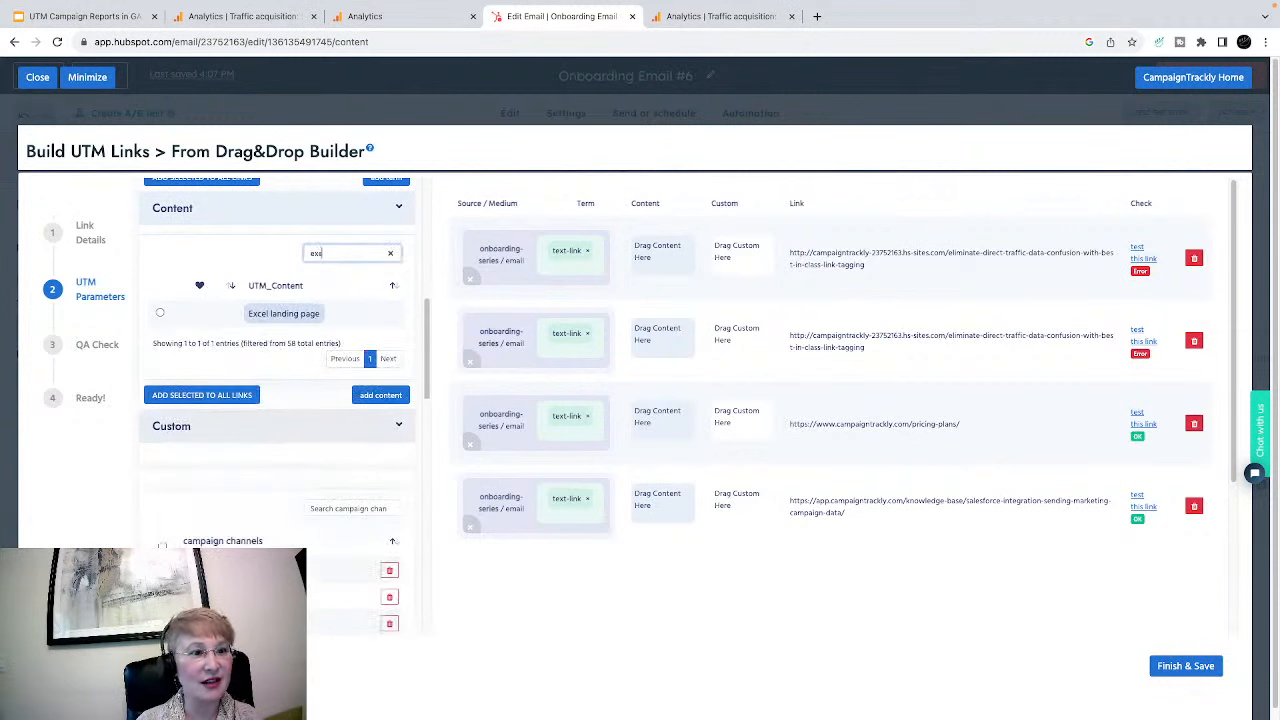
left_click(159, 313)
left_click(196, 396)
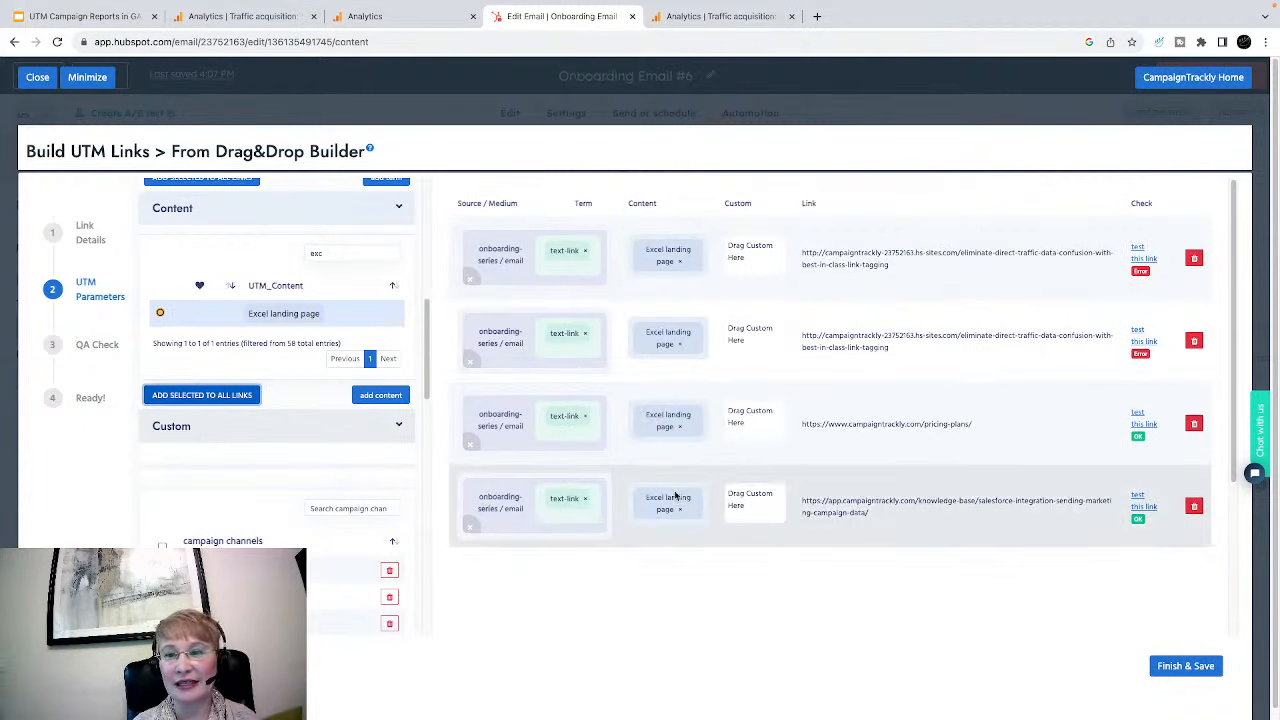
- Remove the content value from the pricing-plans and knowledge-base links, and assign knowledge-base content, found with "kno", to the latter
left_click(680, 428)
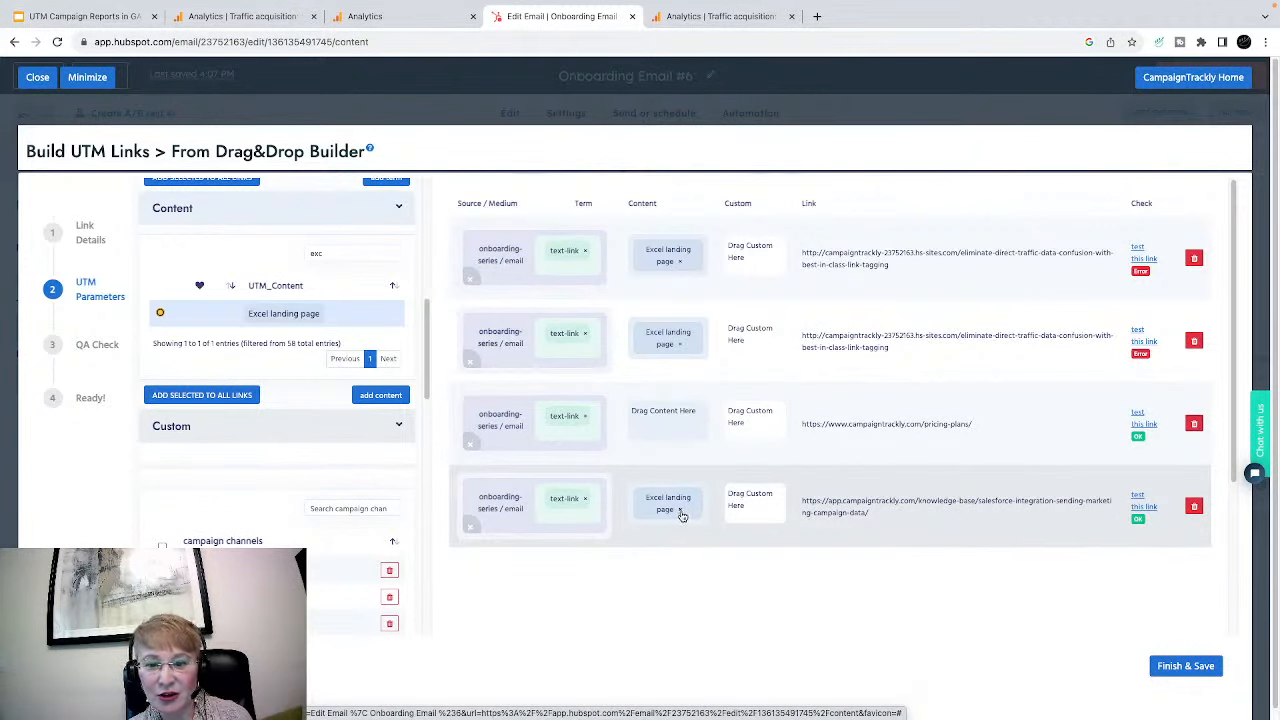
left_click(681, 512)
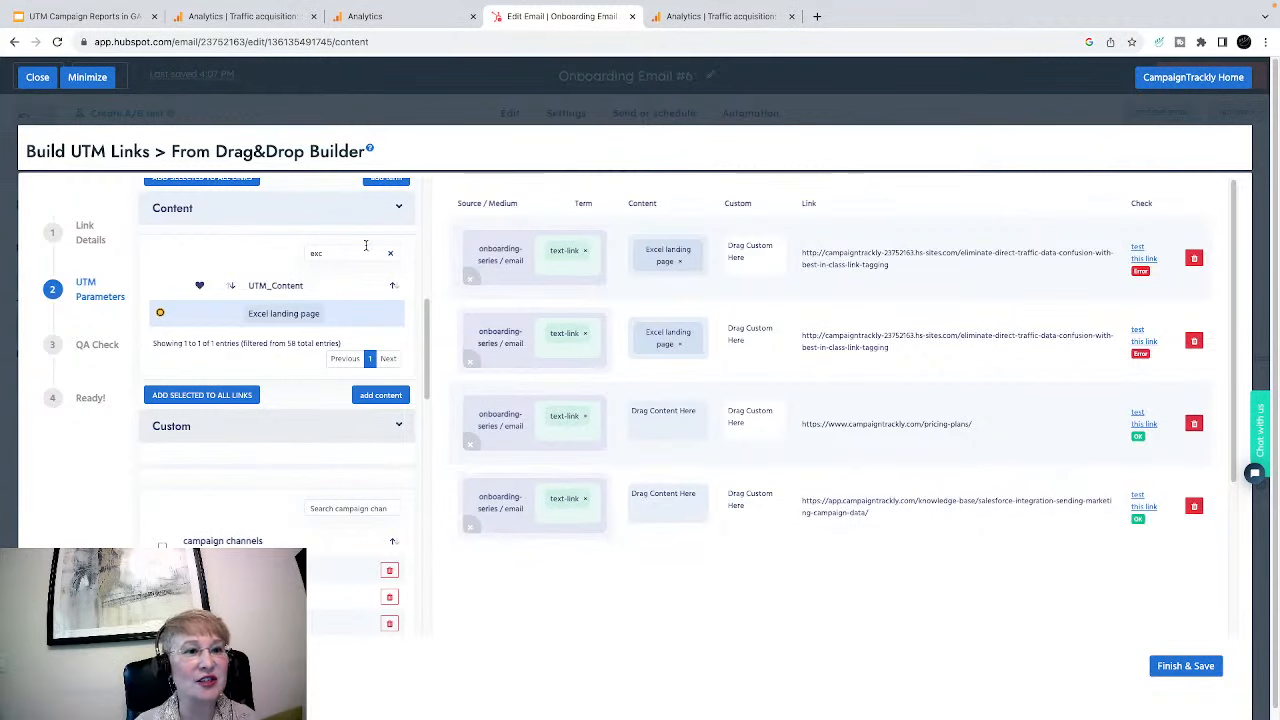
left_click(312, 251)
type("kno")
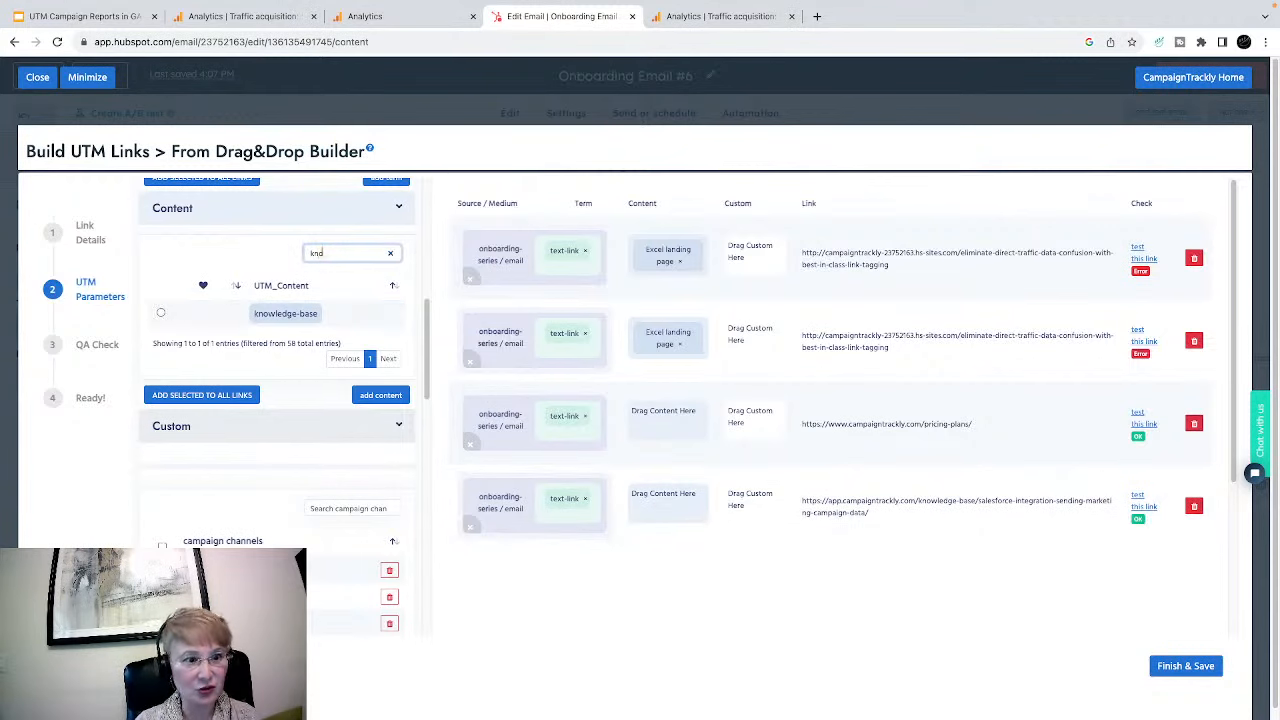
left_click_drag(280, 312, 650, 510)
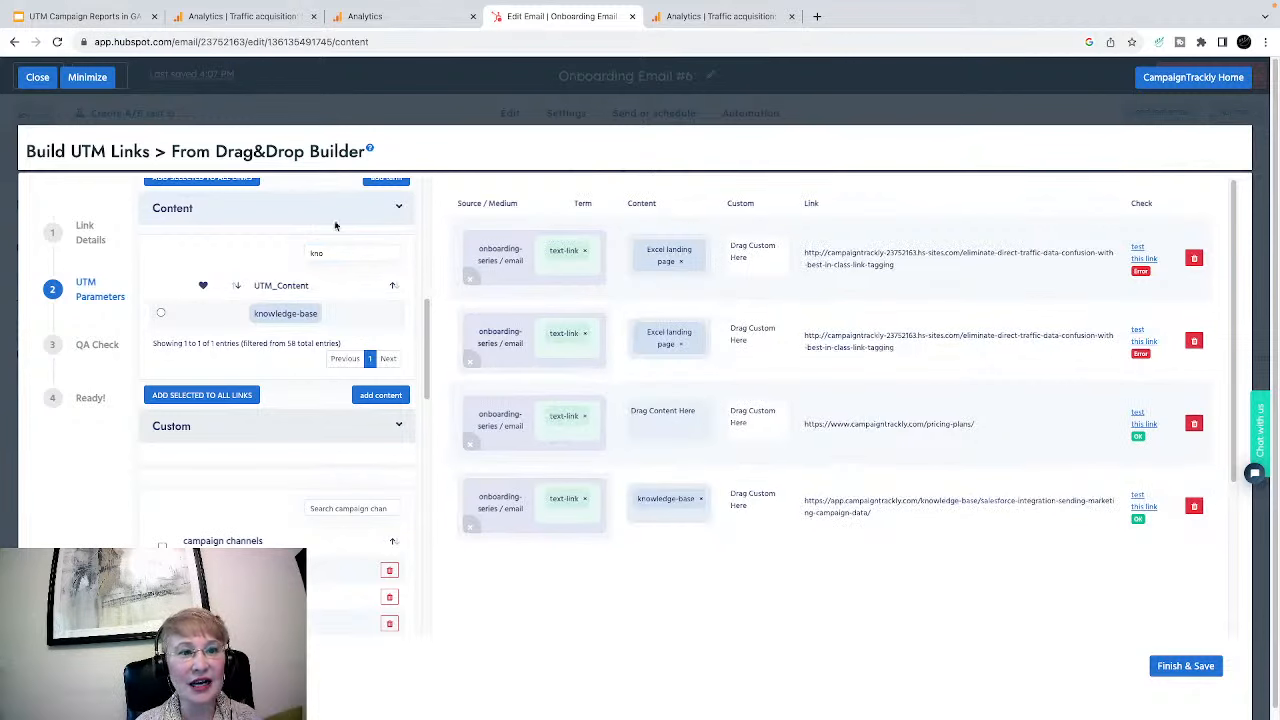
- Find the Pricingpage content value with the search "pri" and assign it to the pricing-plans link
left_click_drag(335, 259, 300, 257)
type("pri")
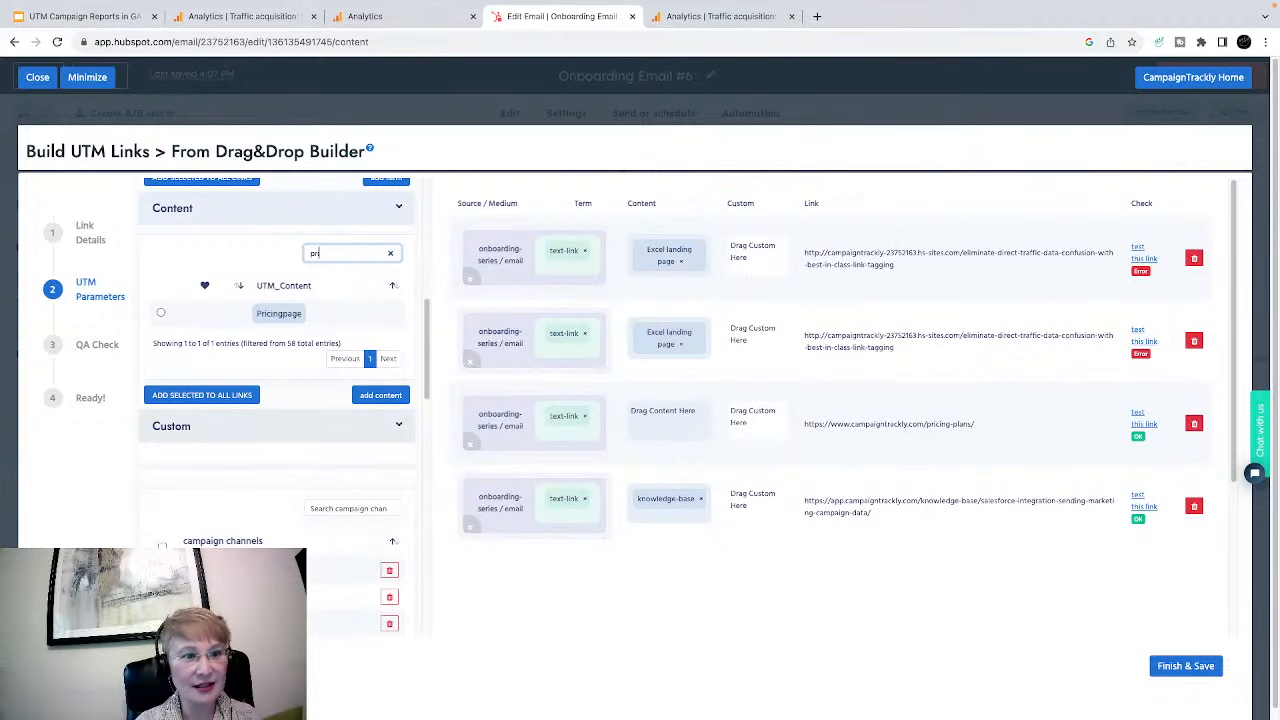
left_click_drag(276, 313, 652, 418)
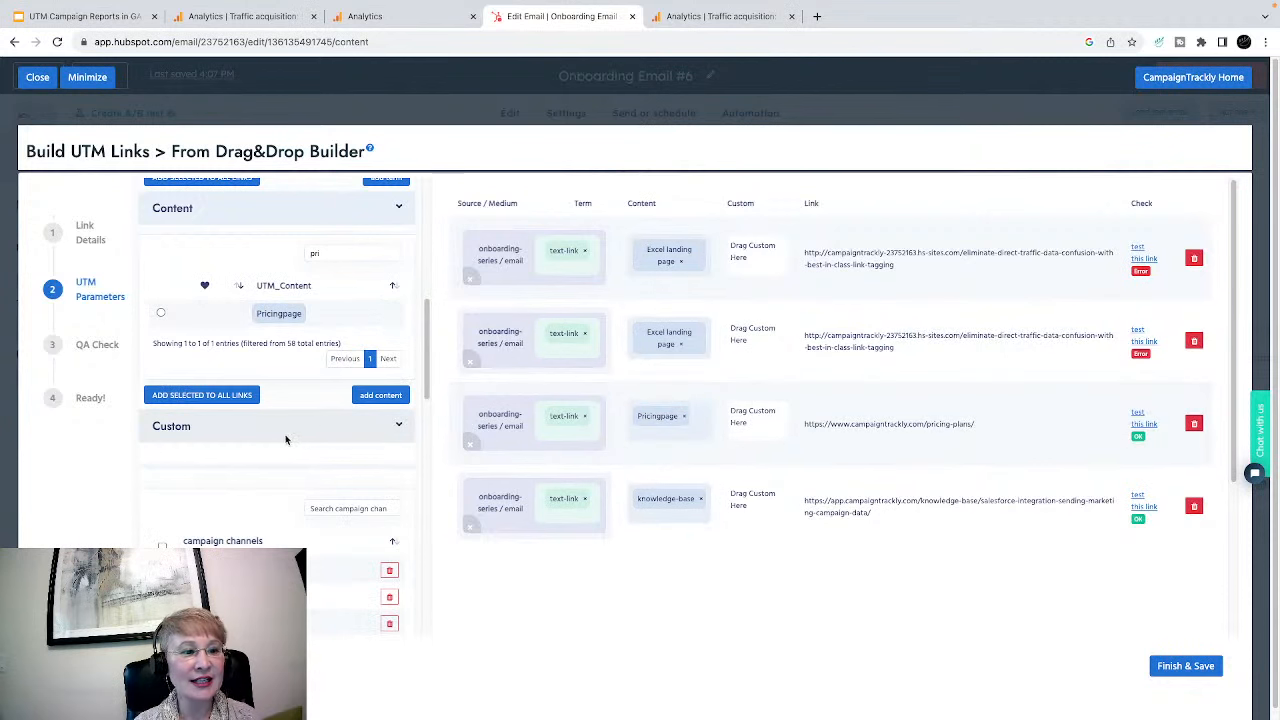
- Assign the campaign channel Email as a custom value to each of the four links
scroll(285, 440, "down", 3)
scroll(285, 440, "down", 2)
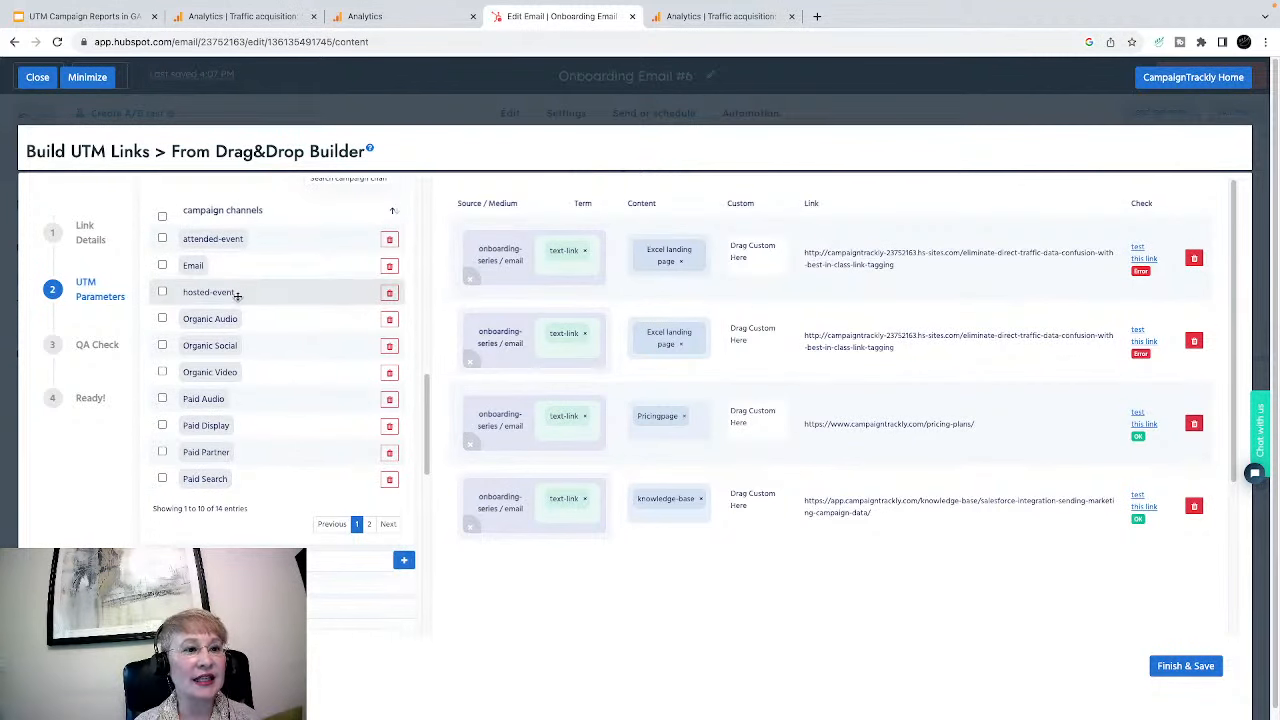
left_click_drag(188, 266, 735, 248)
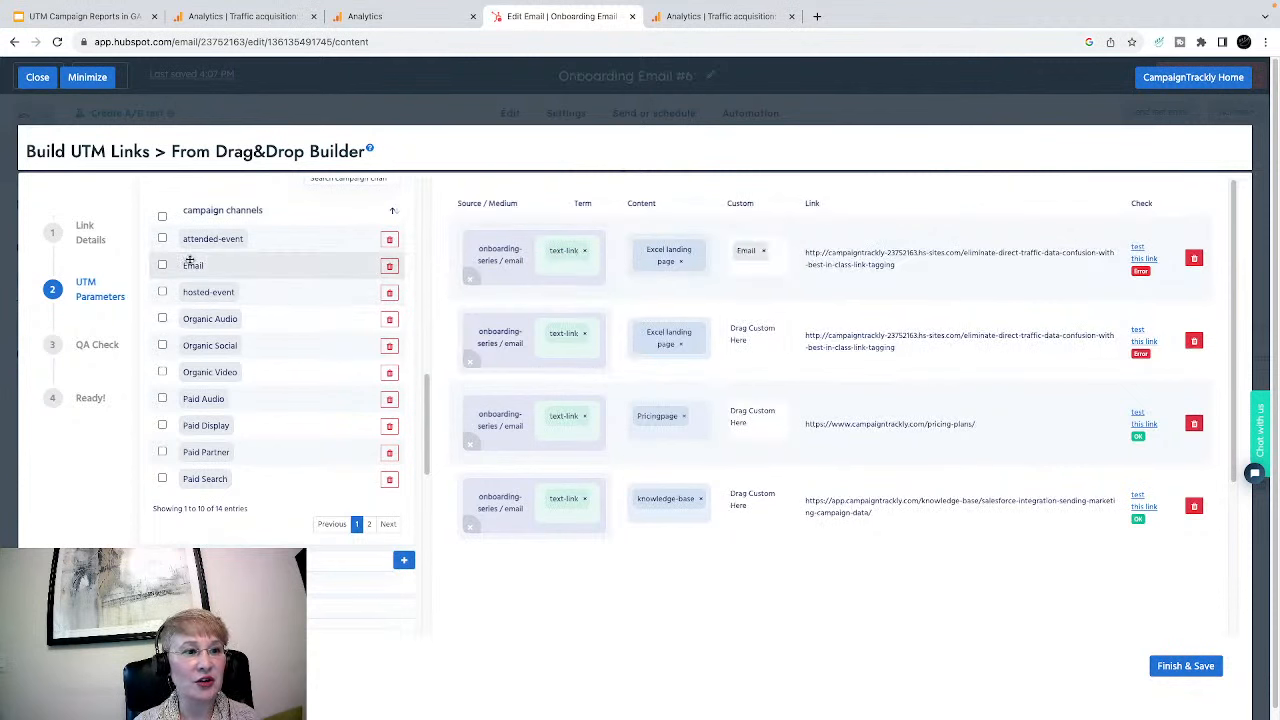
left_click_drag(170, 264, 718, 333)
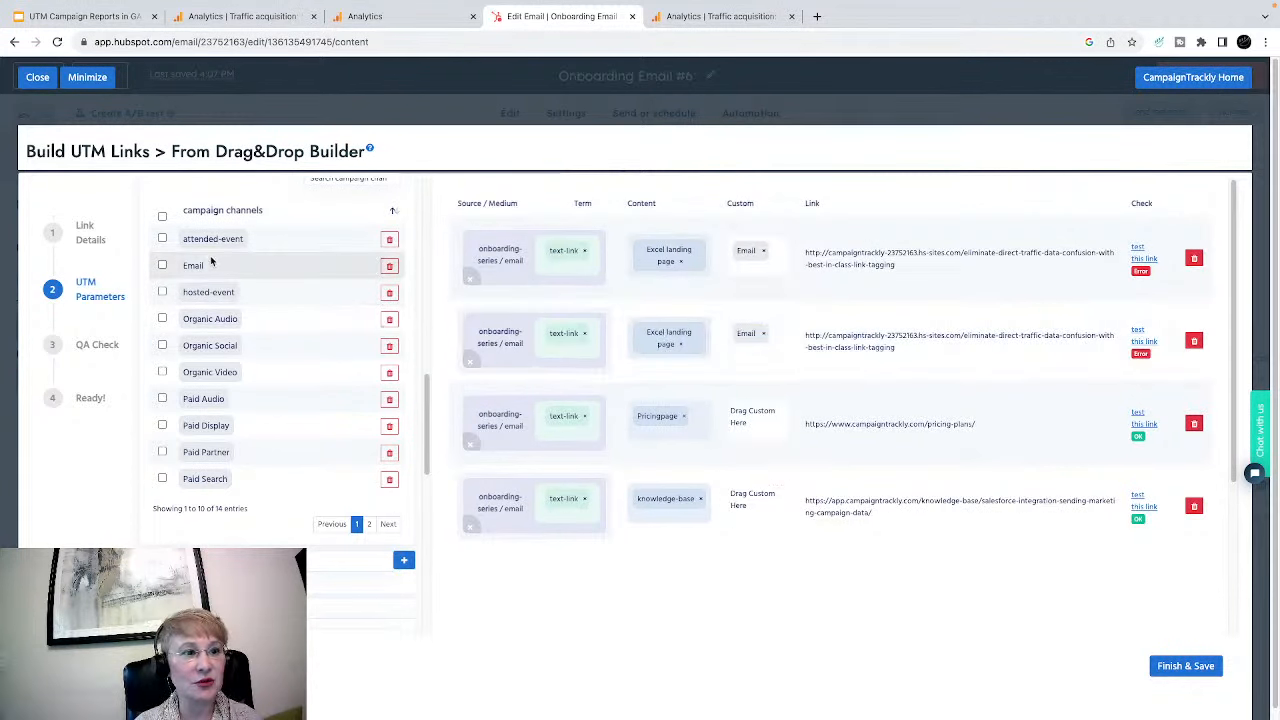
left_click_drag(192, 265, 746, 420)
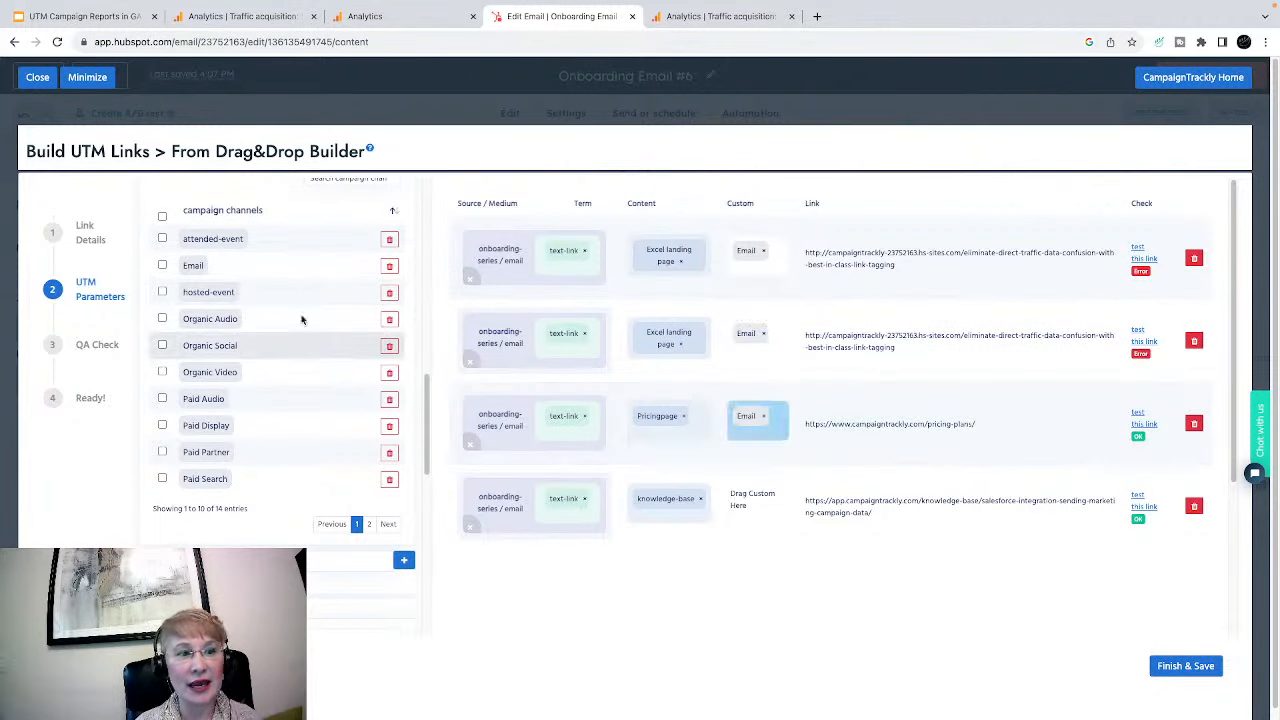
left_click_drag(192, 265, 749, 495)
- Filter the subject lines by "6" and select CampaignTrackly: Onboarding Email #6
scroll(245, 400, "down", 8)
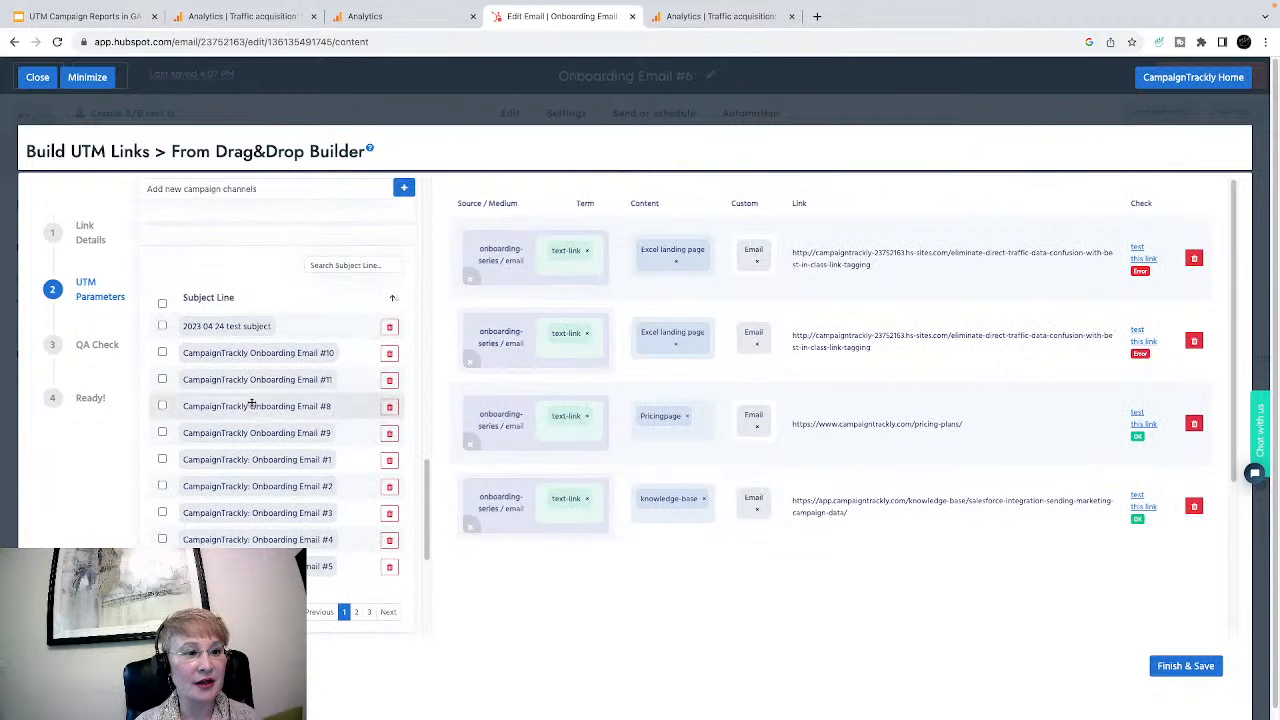
left_click(336, 237)
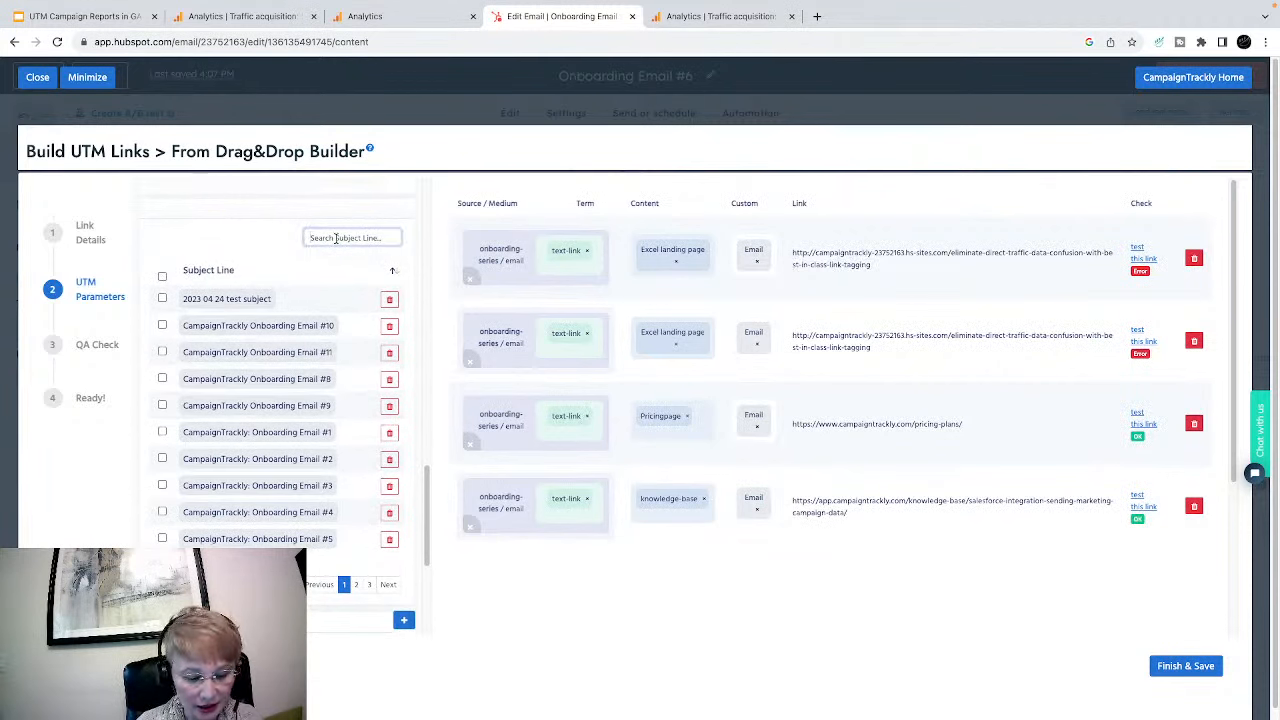
type("6")
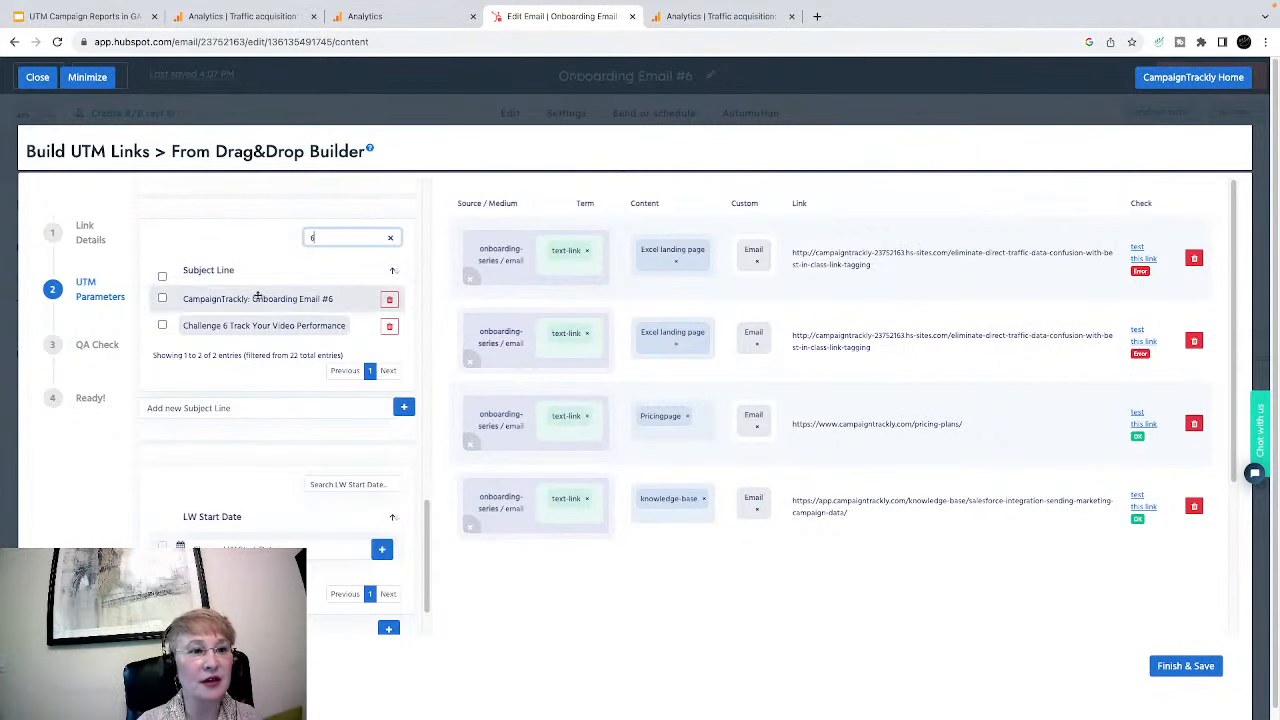
left_click(161, 298)
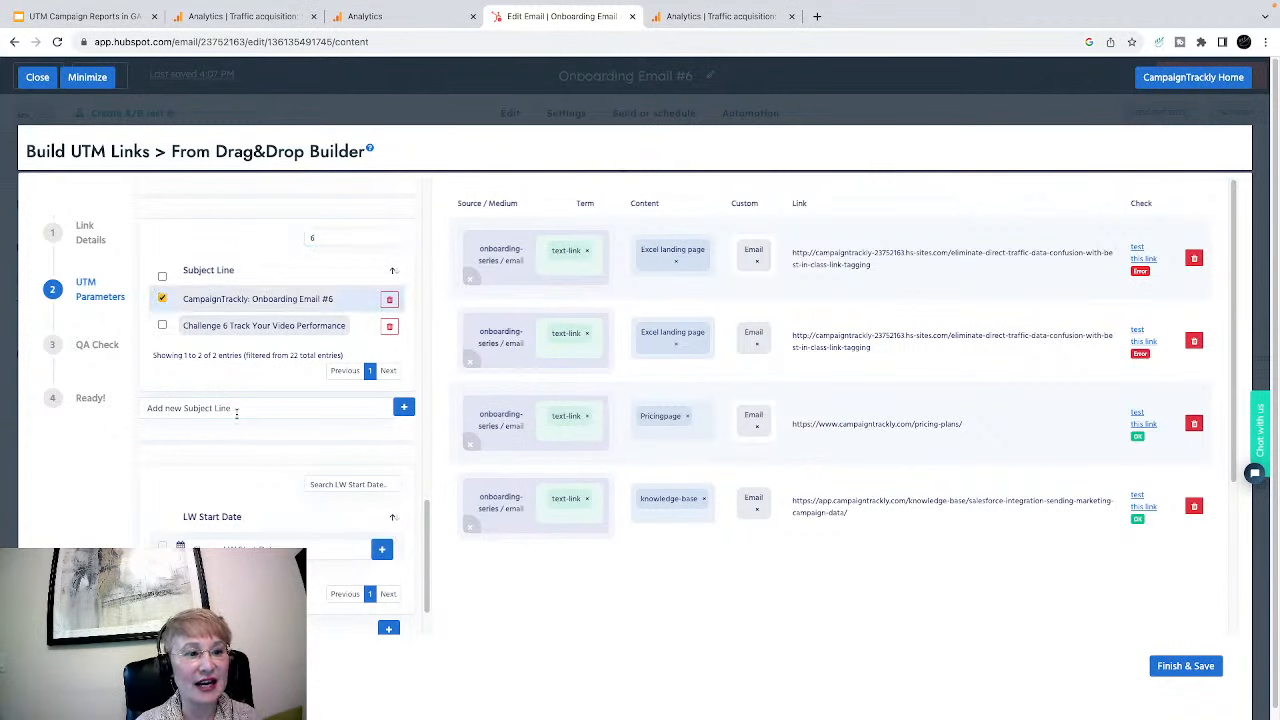
- Apply the selected subject line and the LW start date 2023-09-22 to all four links, and finish and save the tagged links
scroll(246, 425, "down", 1)
left_click(274, 470)
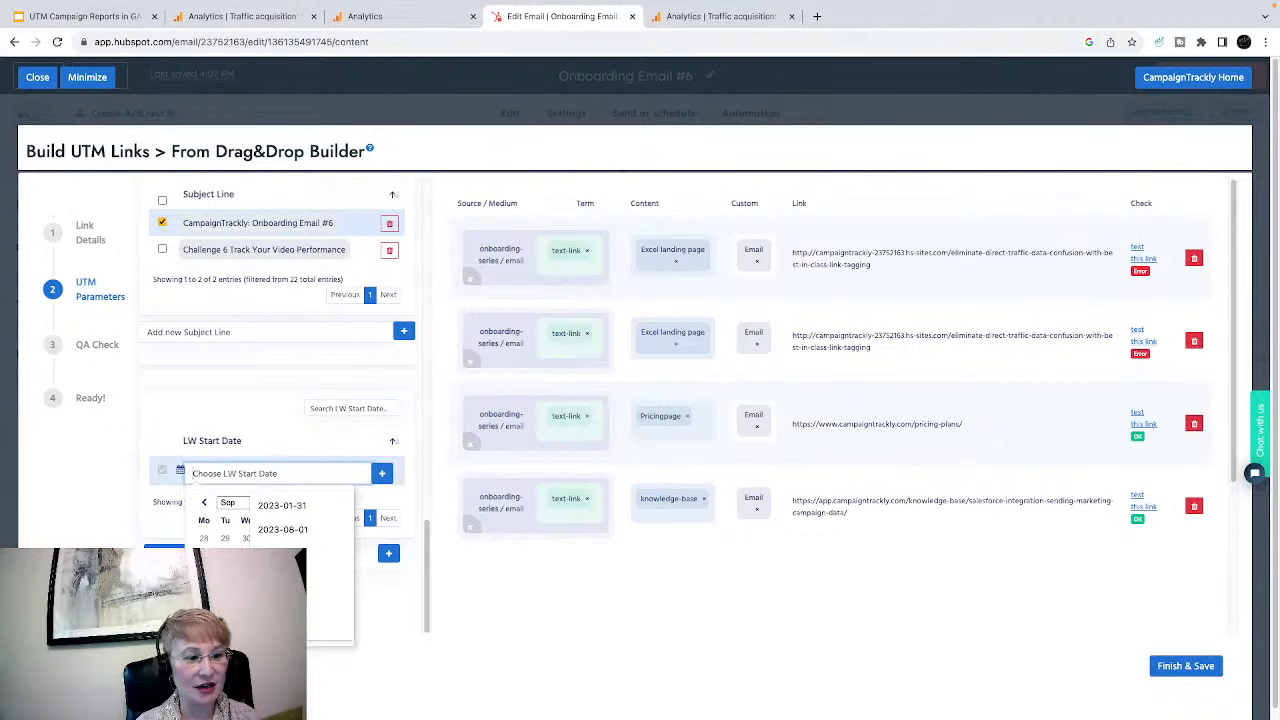
left_click(226, 574)
left_click(301, 473)
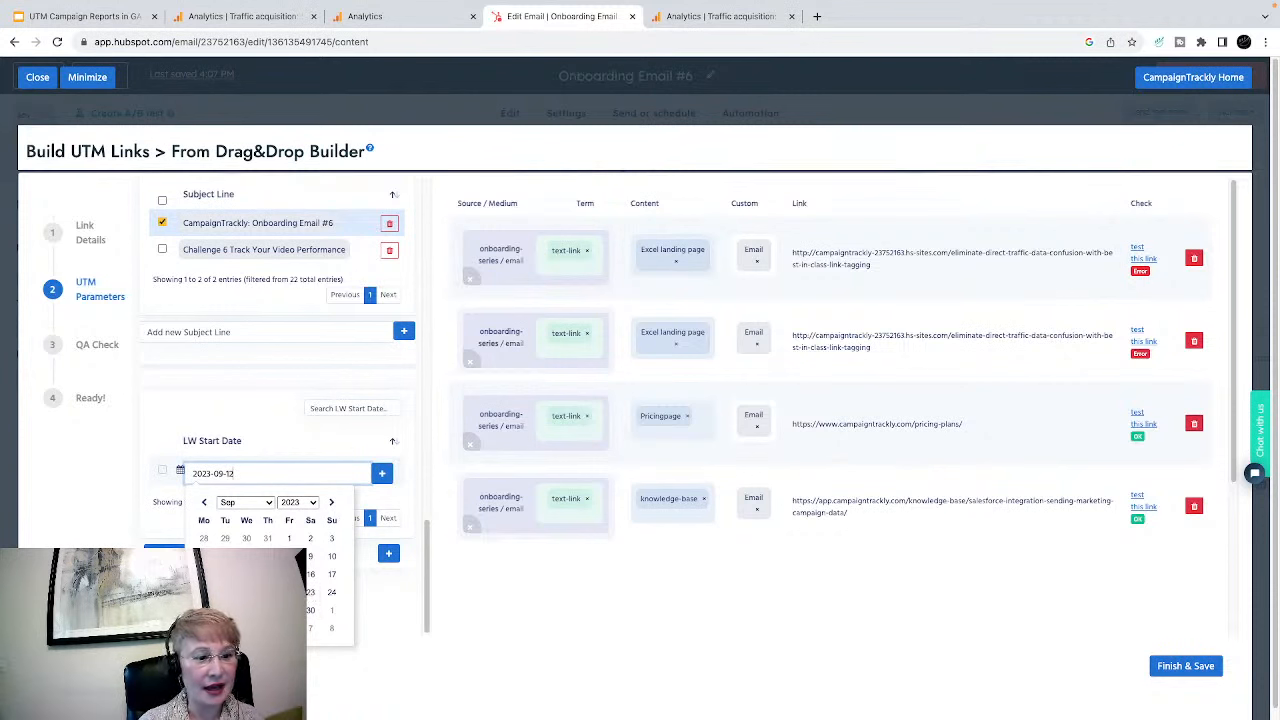
left_click(310, 592)
left_click(379, 473)
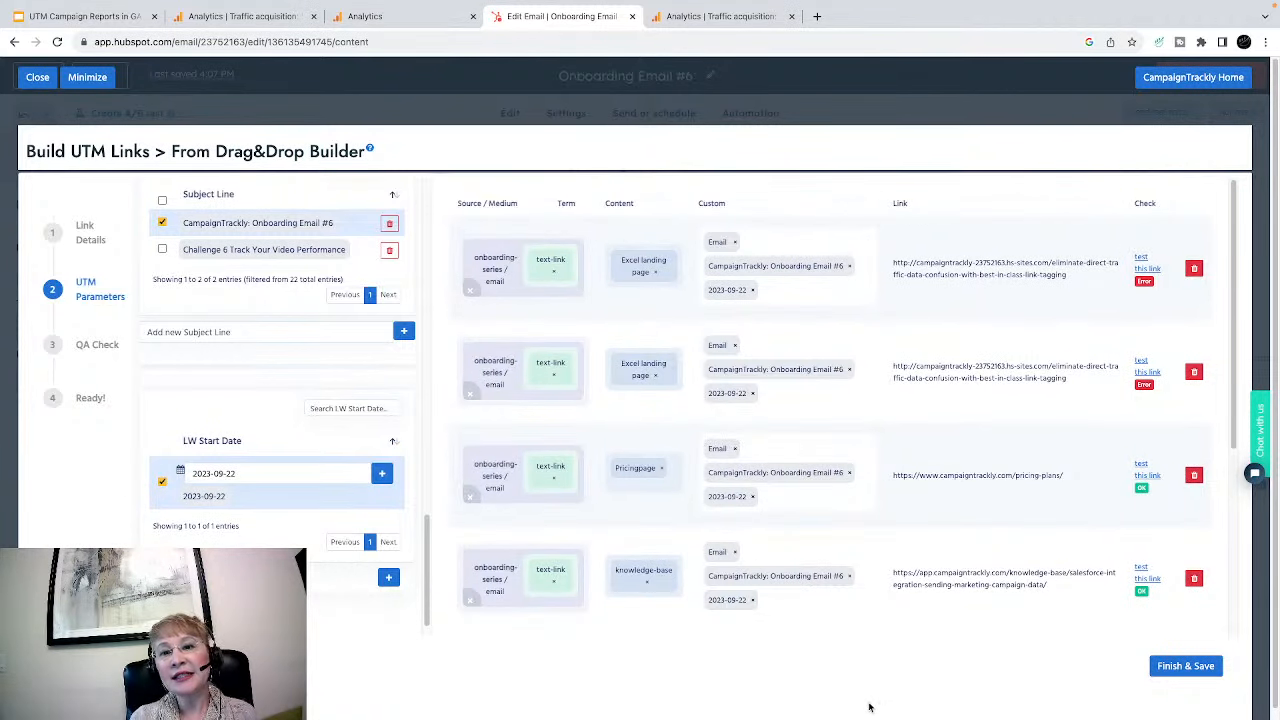
scroll(898, 665, "down", 1)
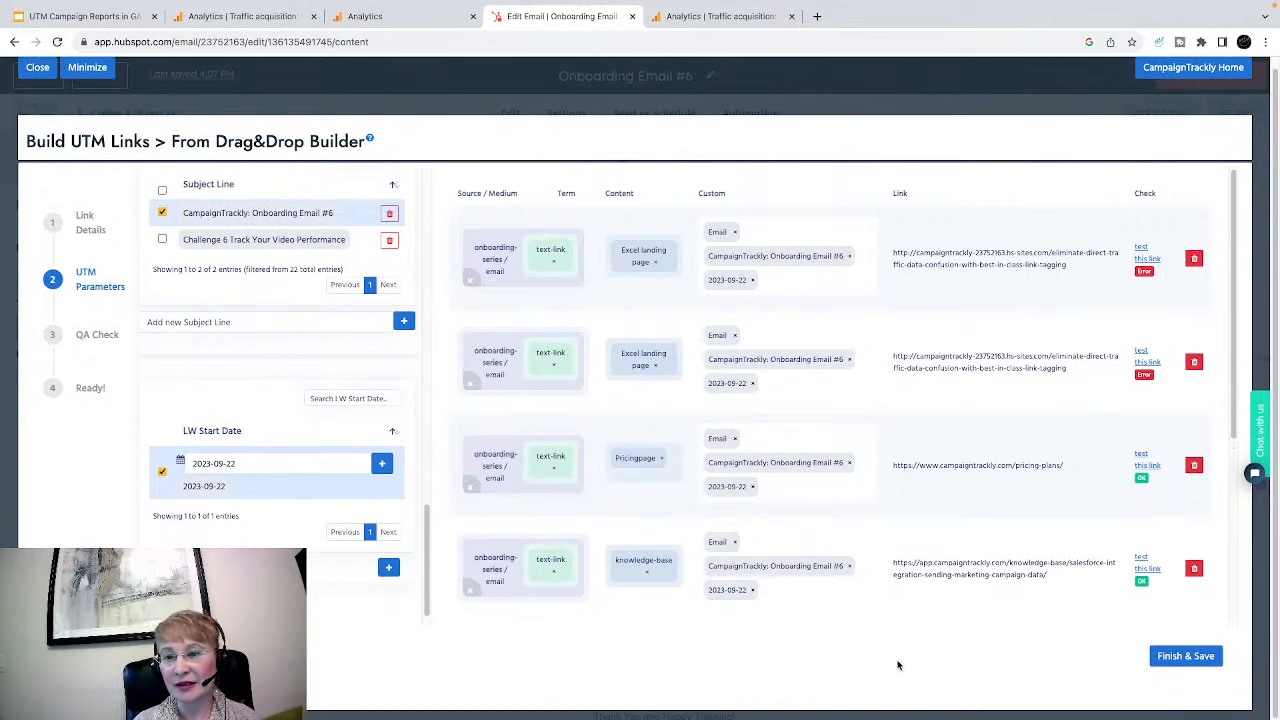
left_click(1167, 657)
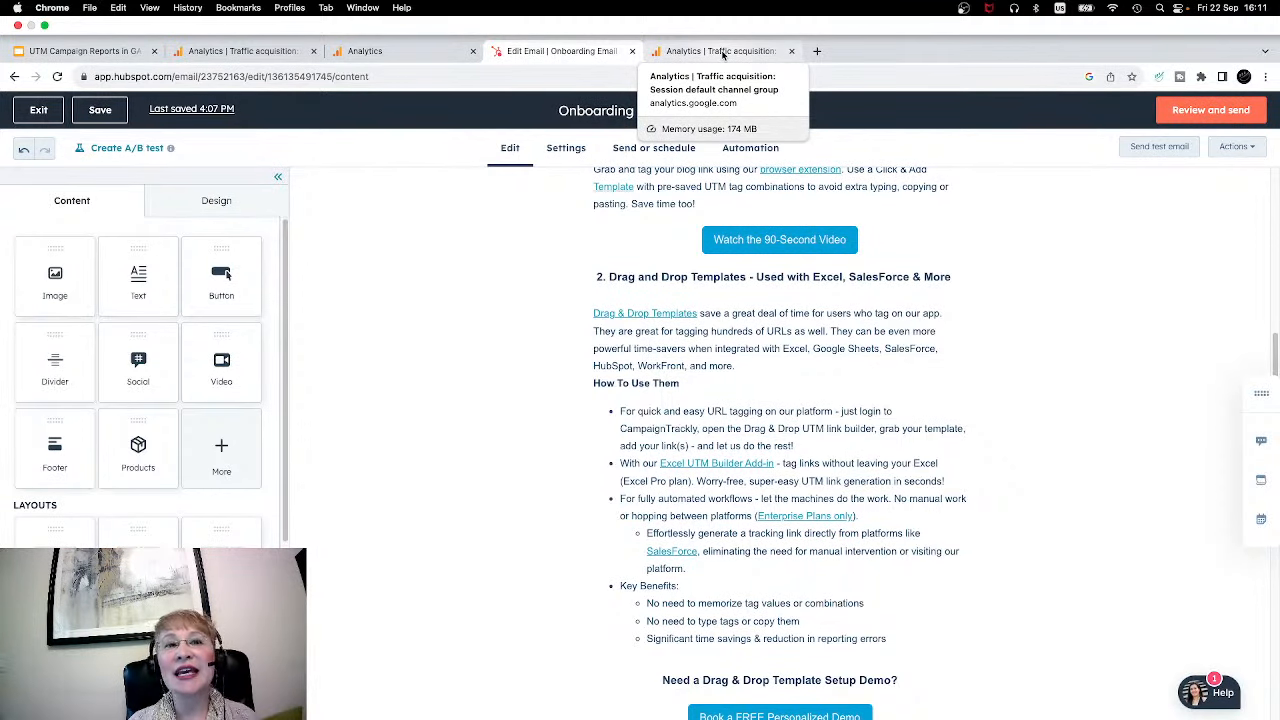
- Switch to the GA4 Traffic acquisition report and examine the engagement, conversion, revenue and bounce rate columns for the email campaigns
left_click(722, 51)
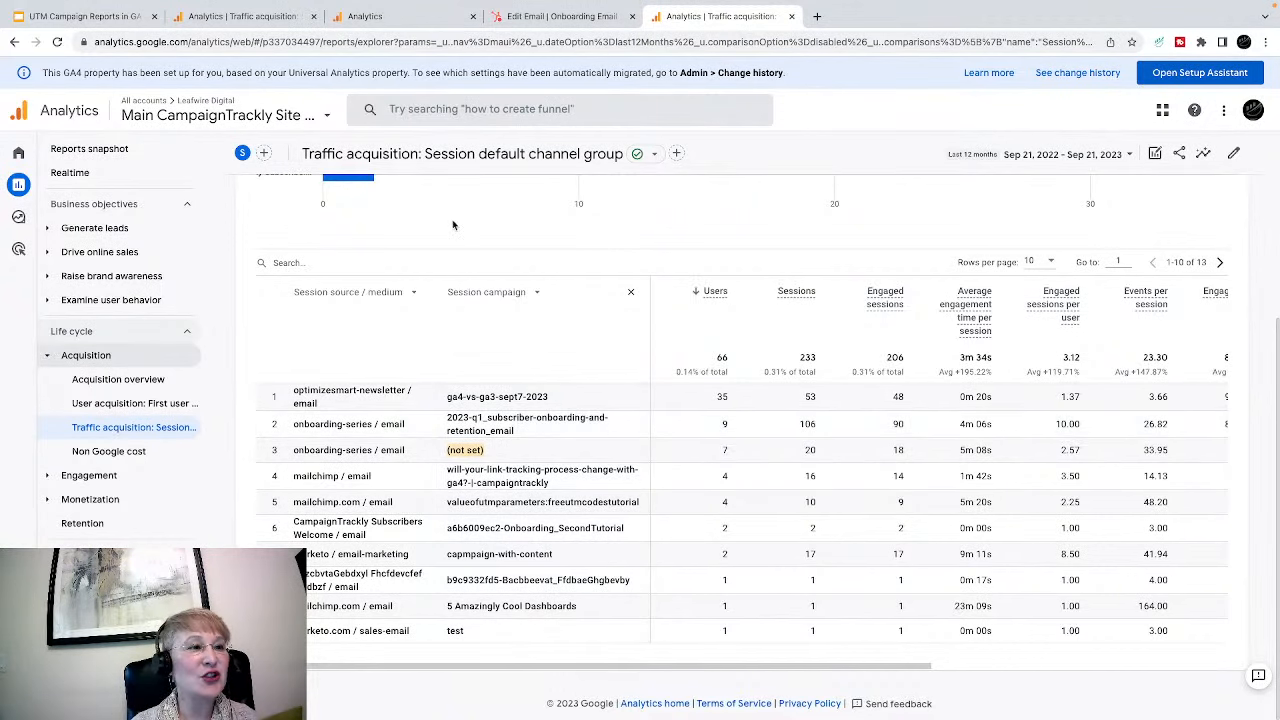
mouse_move(20, 186)
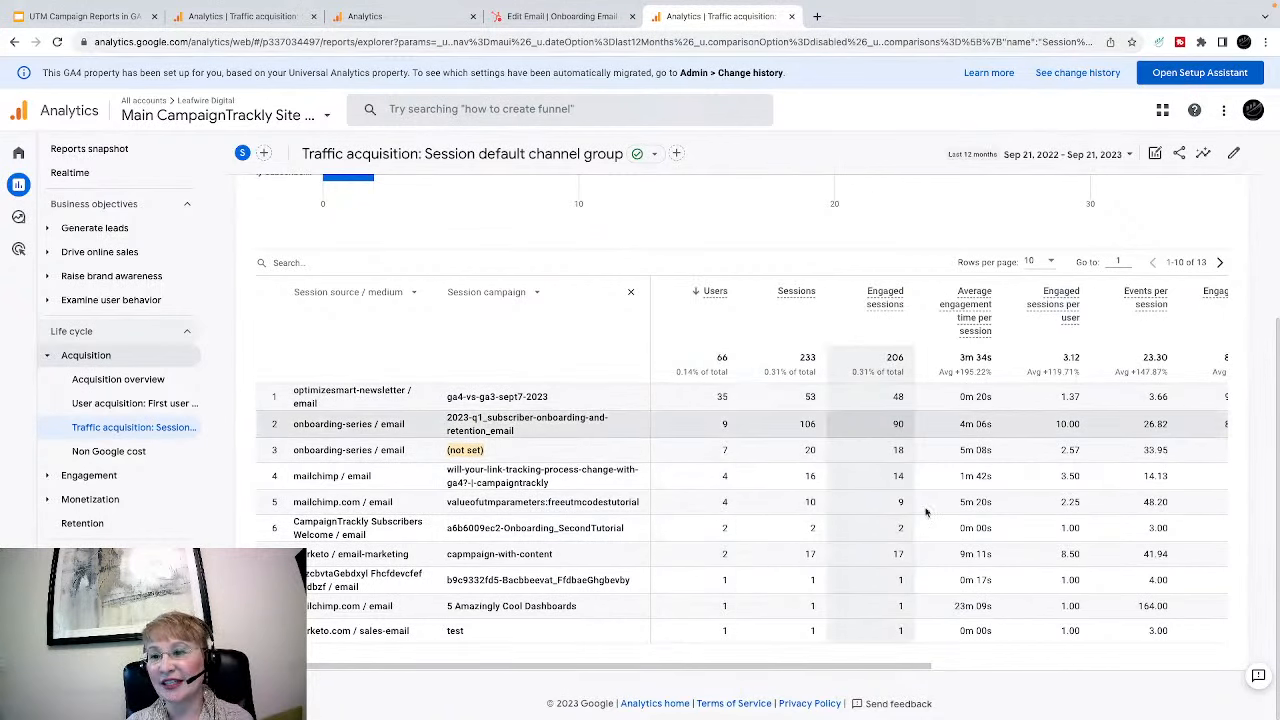
left_click_drag(922, 673, 1093, 673)
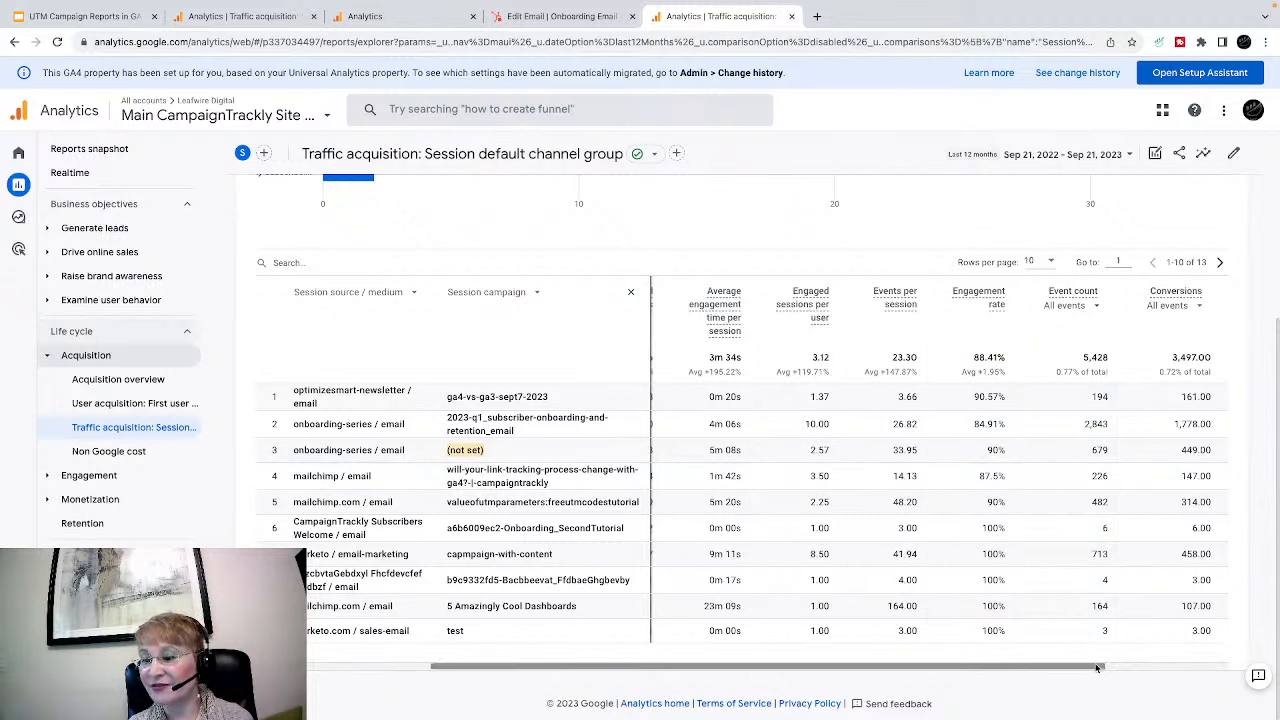
left_click_drag(1100, 668, 1229, 640)
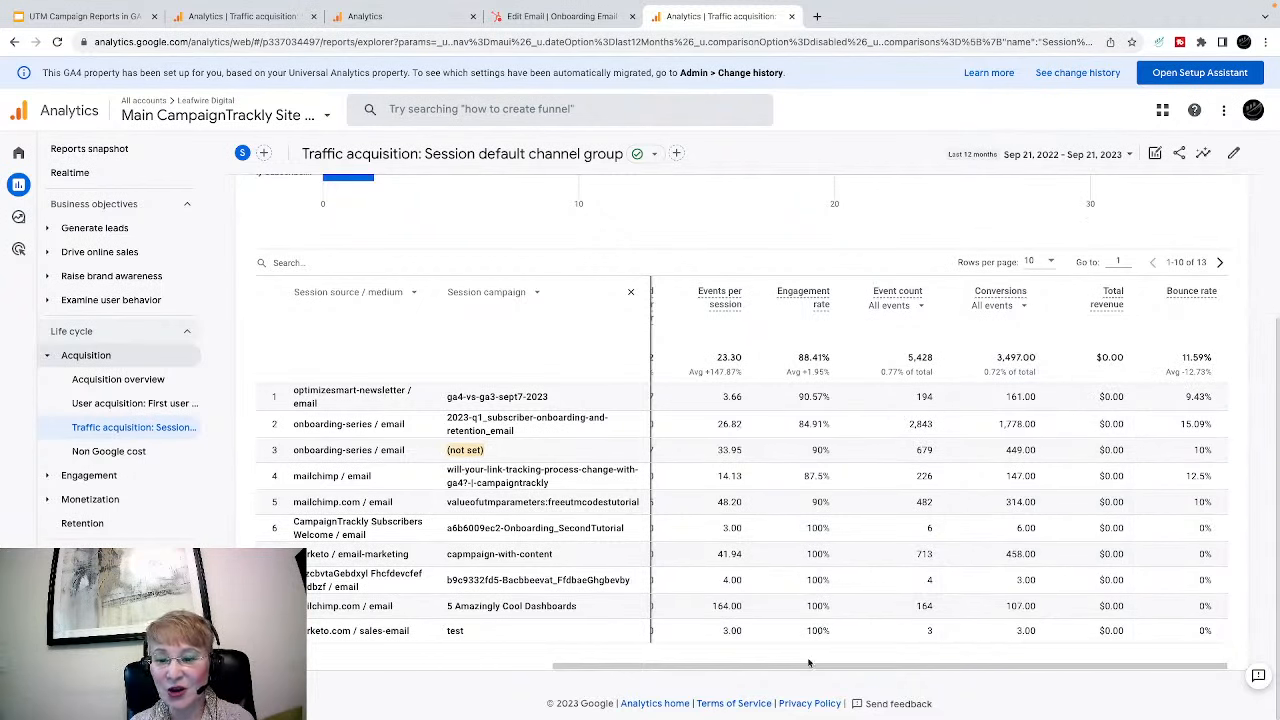
left_click_drag(755, 662, 510, 663)
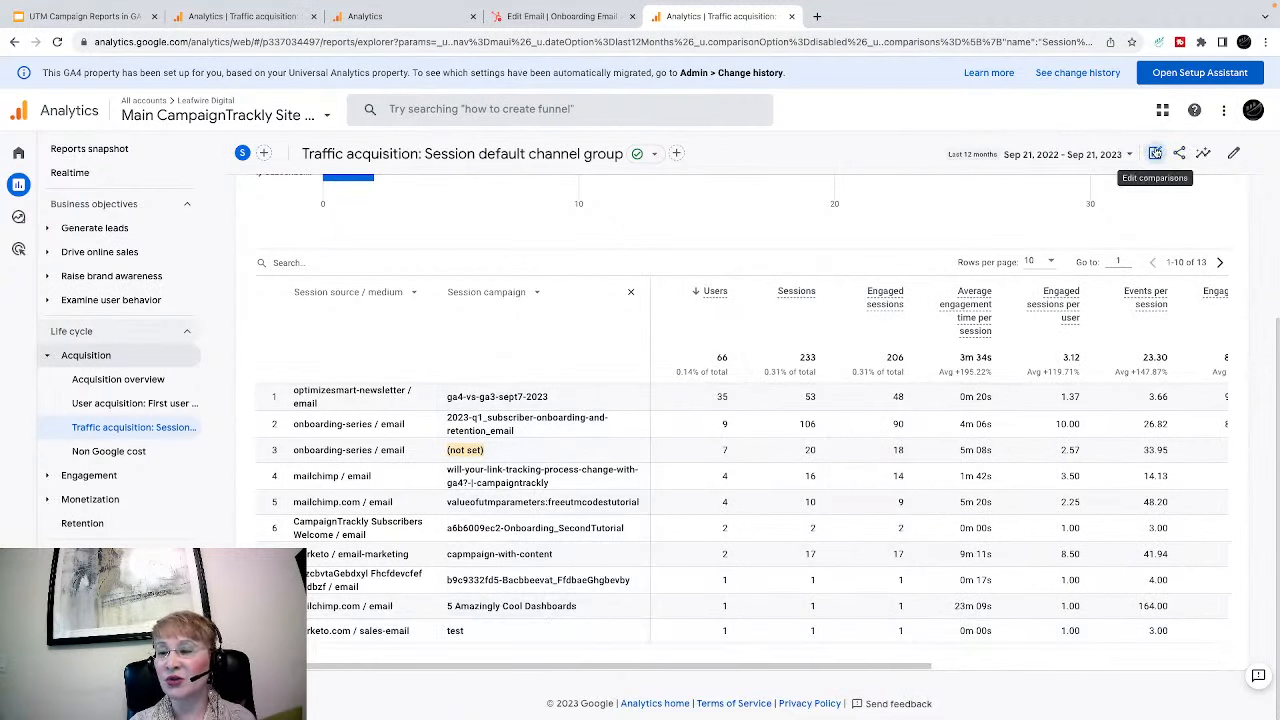
- Open the Traffic acquisition report's existing comparison and examine its session source, session medium and session campaign conditions
left_click(1155, 153)
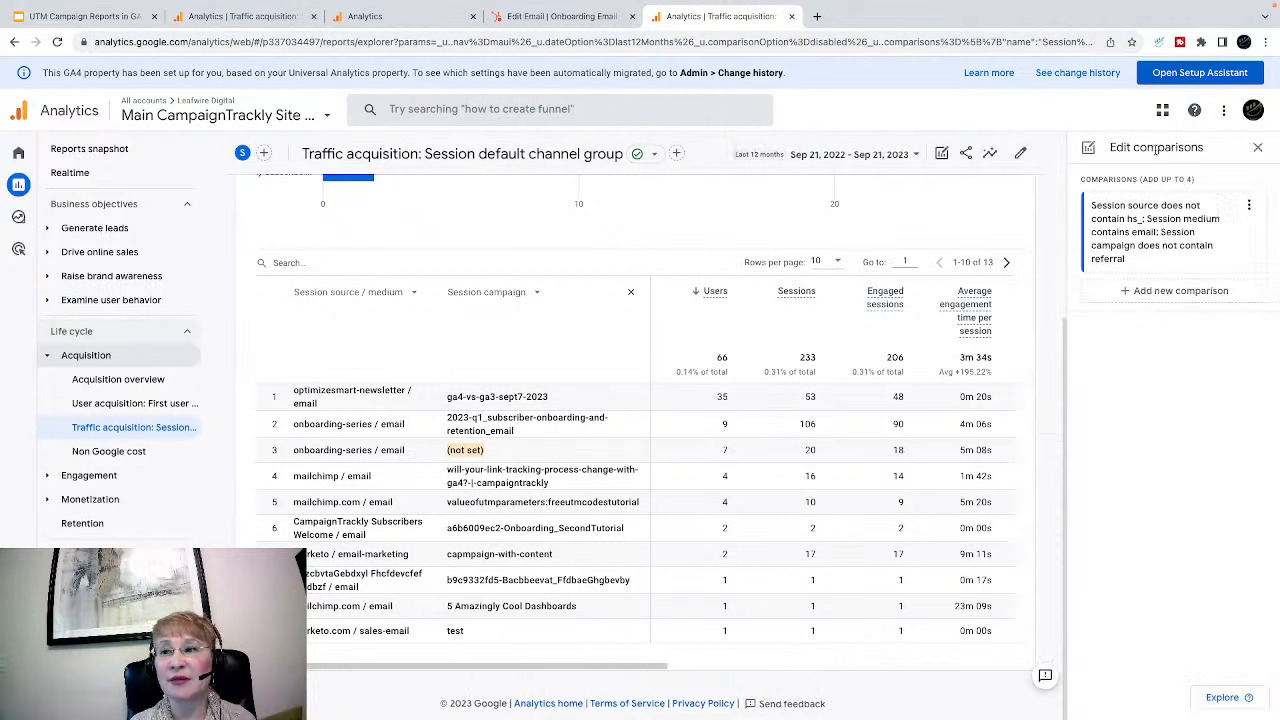
left_click(1162, 238)
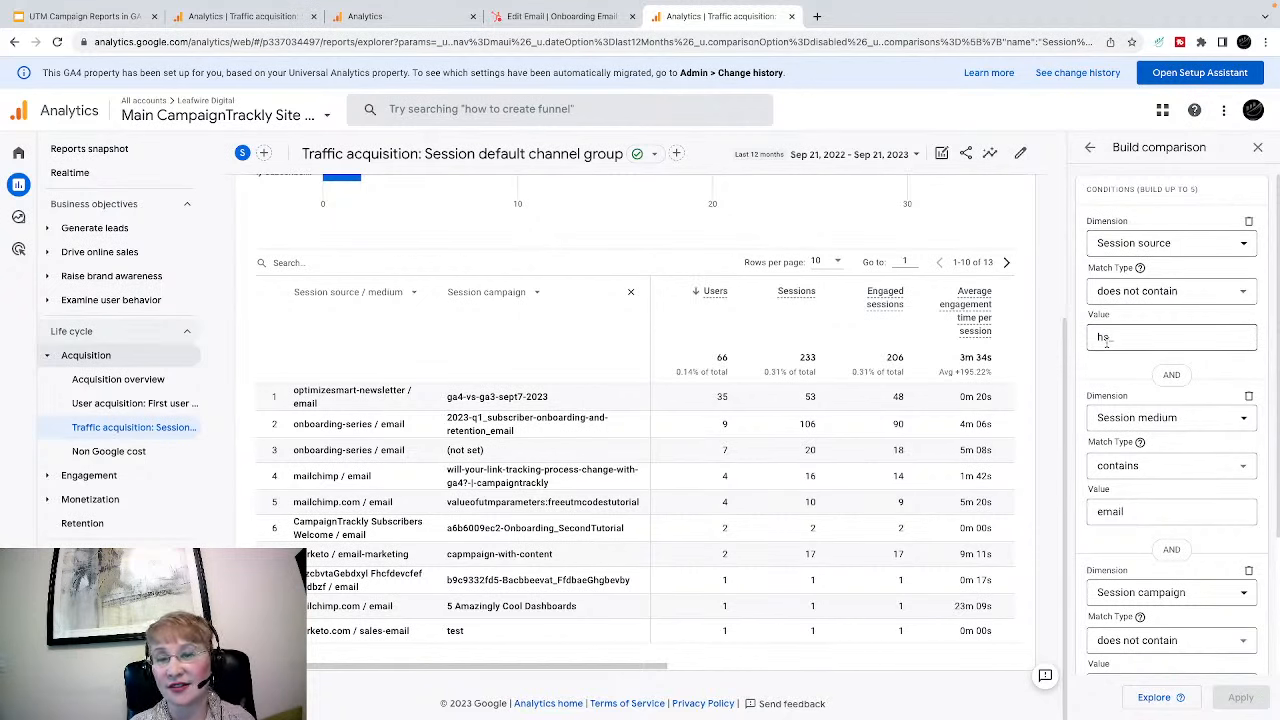
scroll(1188, 468, "down", 2)
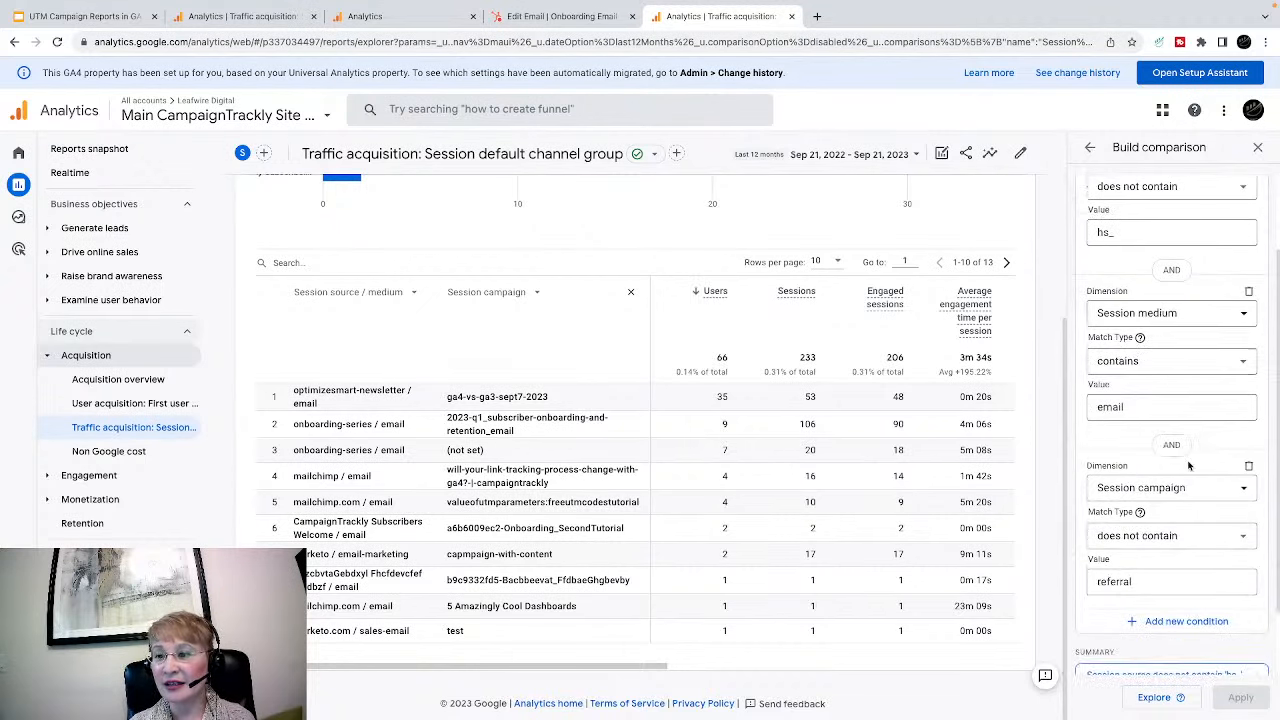
scroll(1188, 465, "up", 2)
scroll(1188, 466, "down", 2)
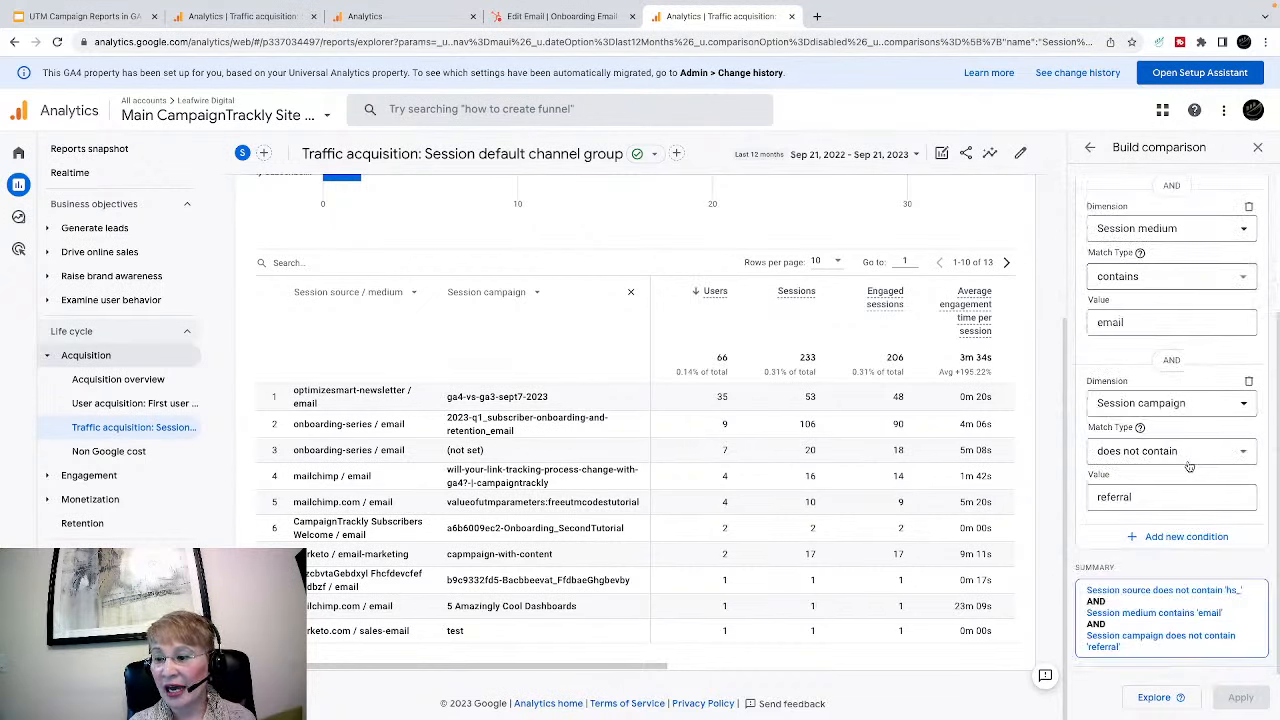
scroll(1188, 466, "up", 2)
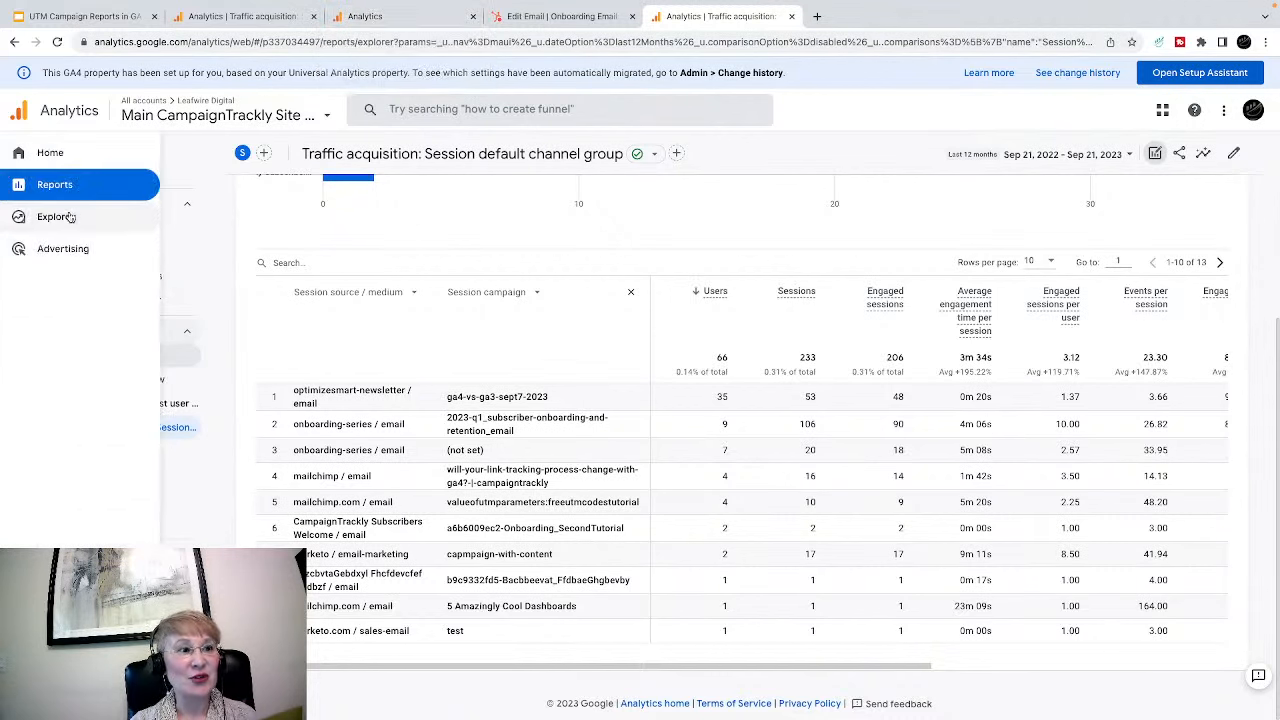
- Switch to the Email Campaign Traffic exploration, expand its variables and settings, and examine the date range, segment and dimensions
left_click(365, 16)
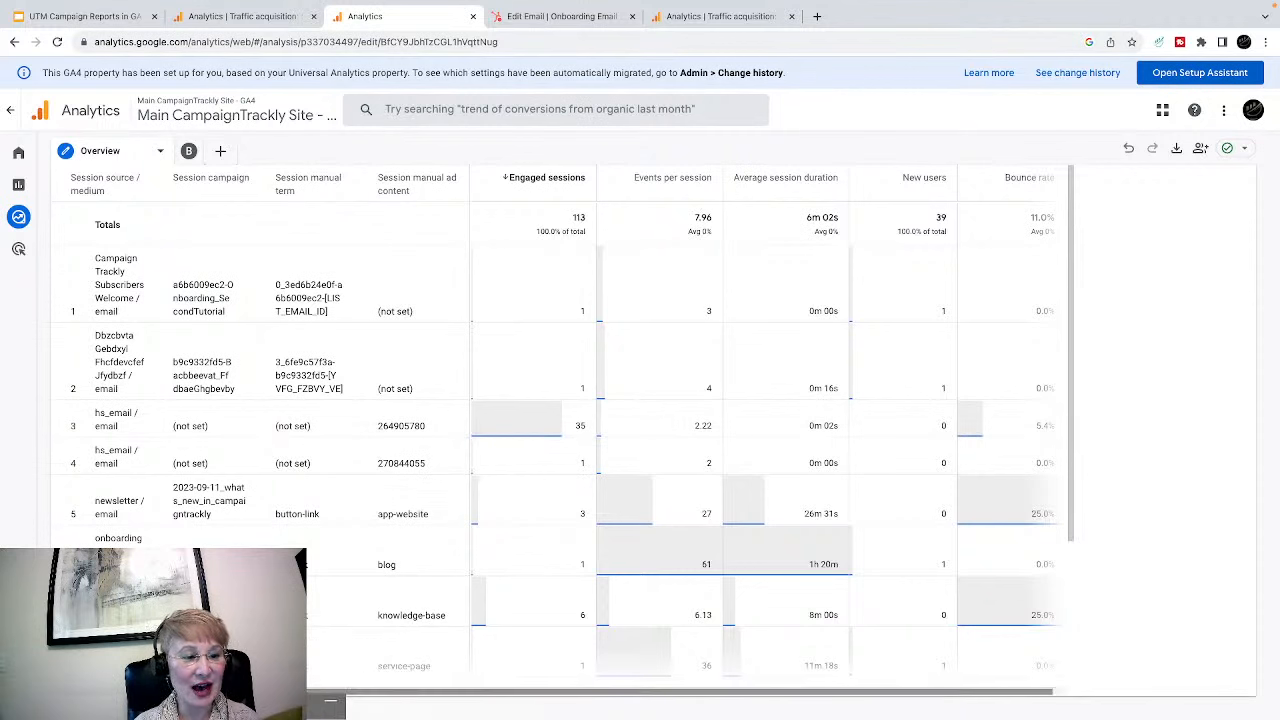
left_click(329, 705)
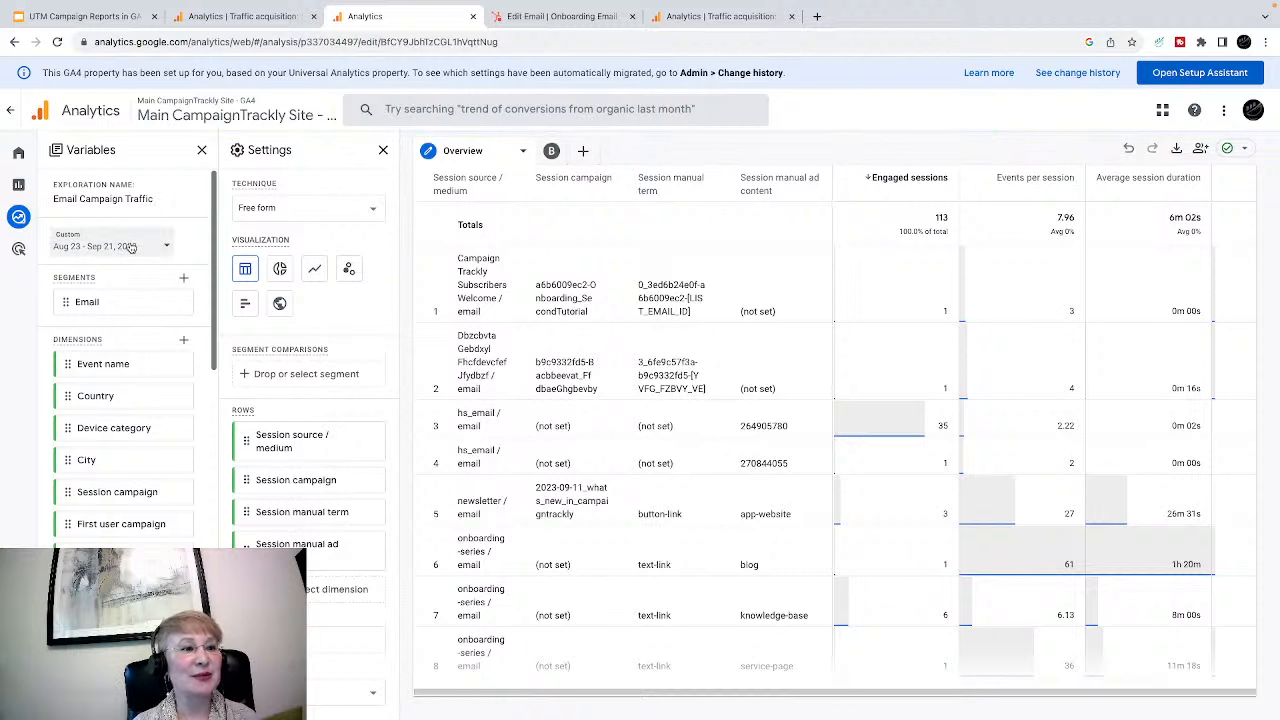
scroll(130, 247, "down", 2)
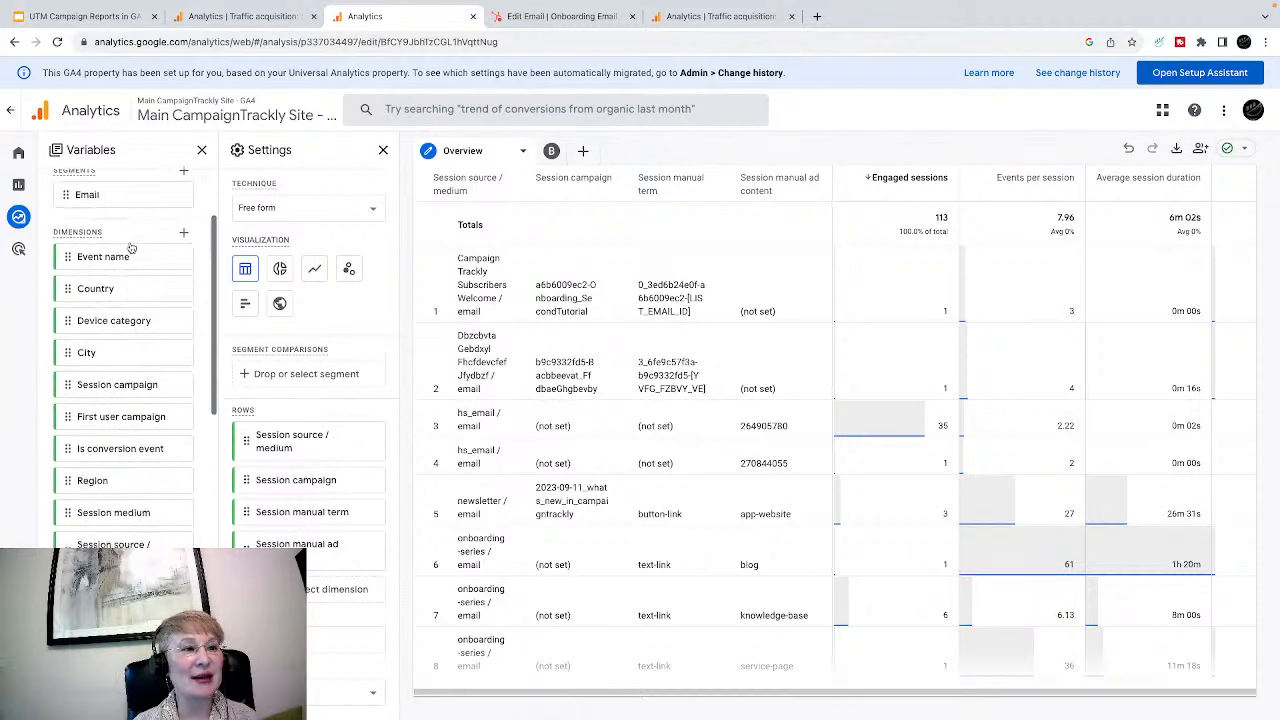
scroll(130, 250, "up", 2)
scroll(134, 313, "down", 2)
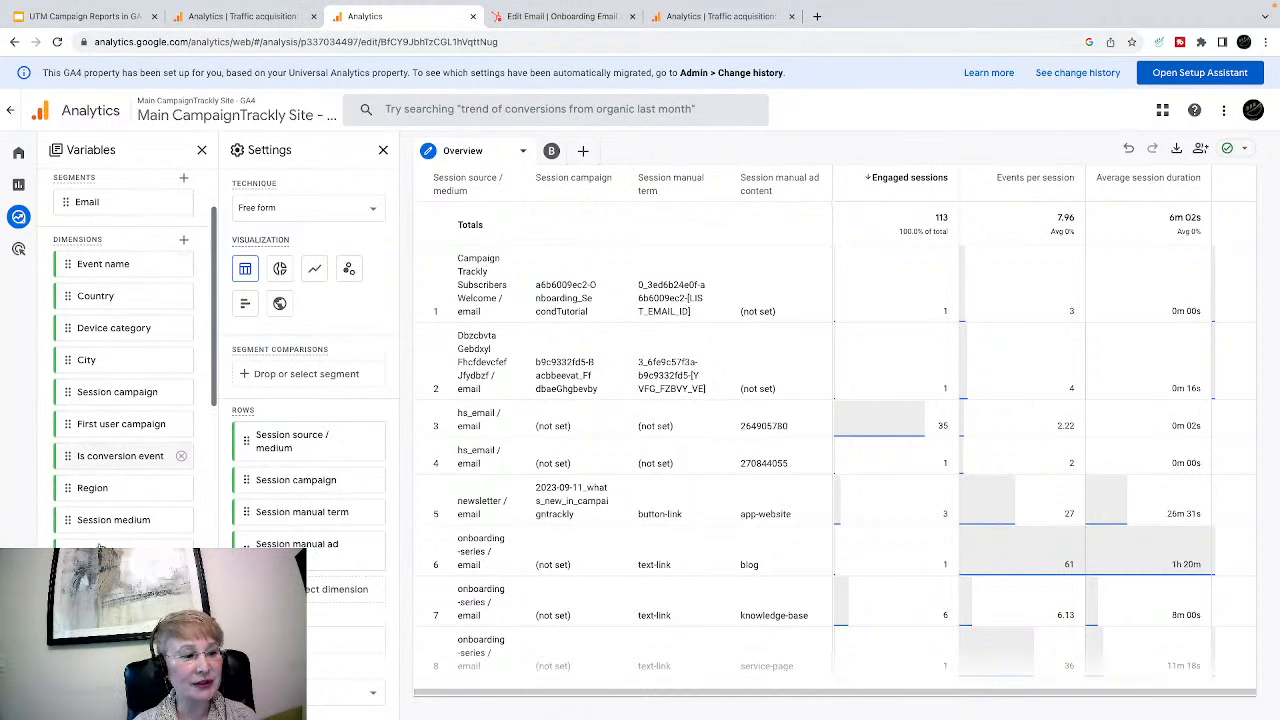
scroll(100, 540, "down", 4)
scroll(100, 540, "up", 3)
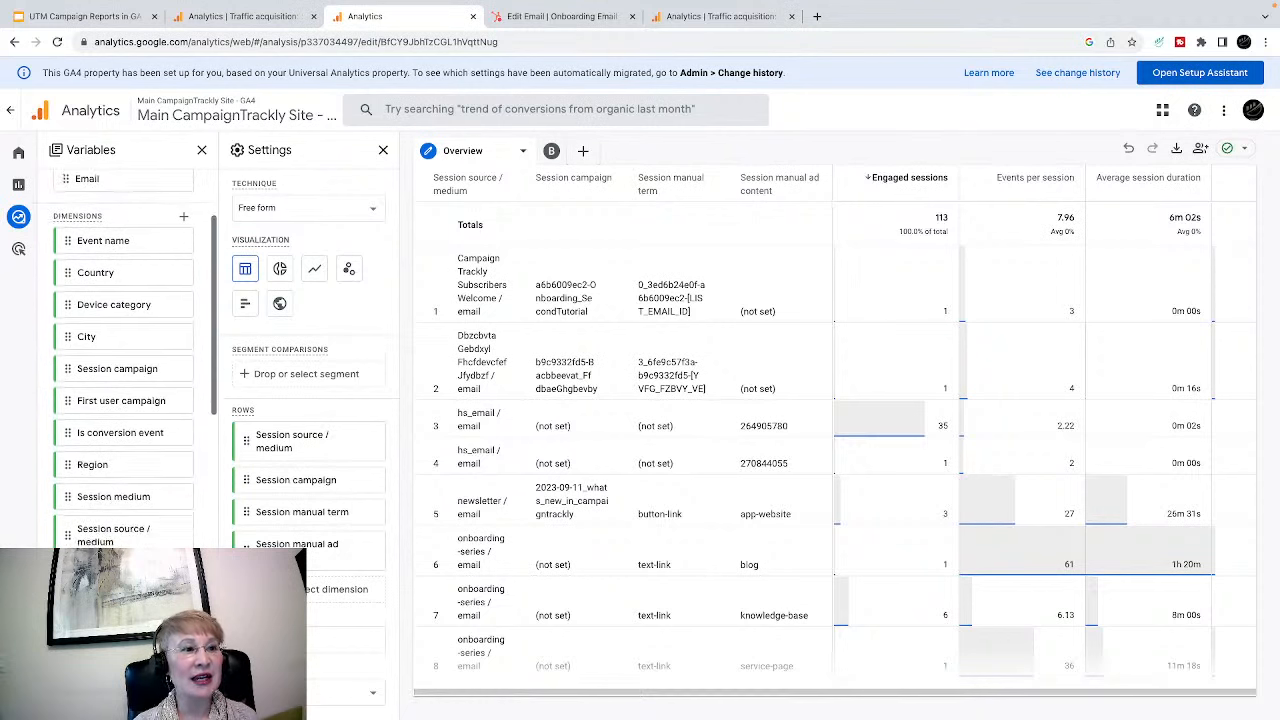
scroll(185, 455, "up", 1)
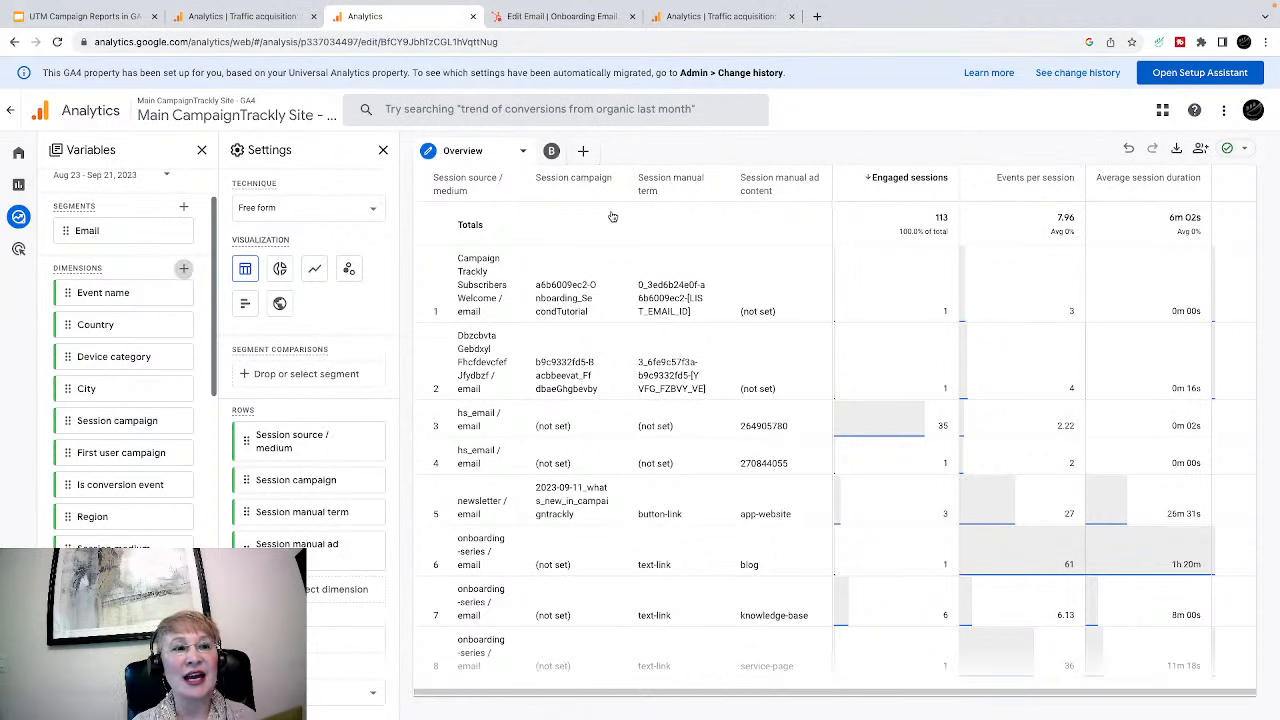
- View the dimensions and metrics available for import into the exploration, closing both lists without importing anything
left_click(183, 270)
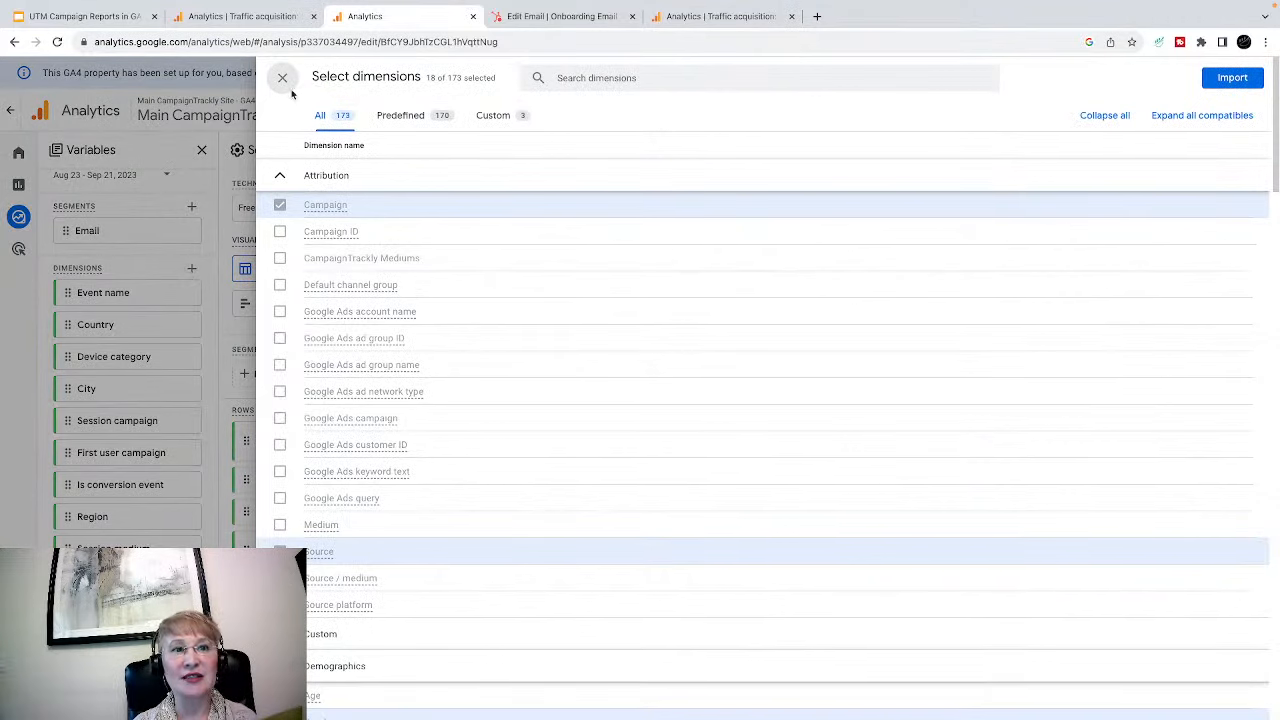
left_click(170, 436)
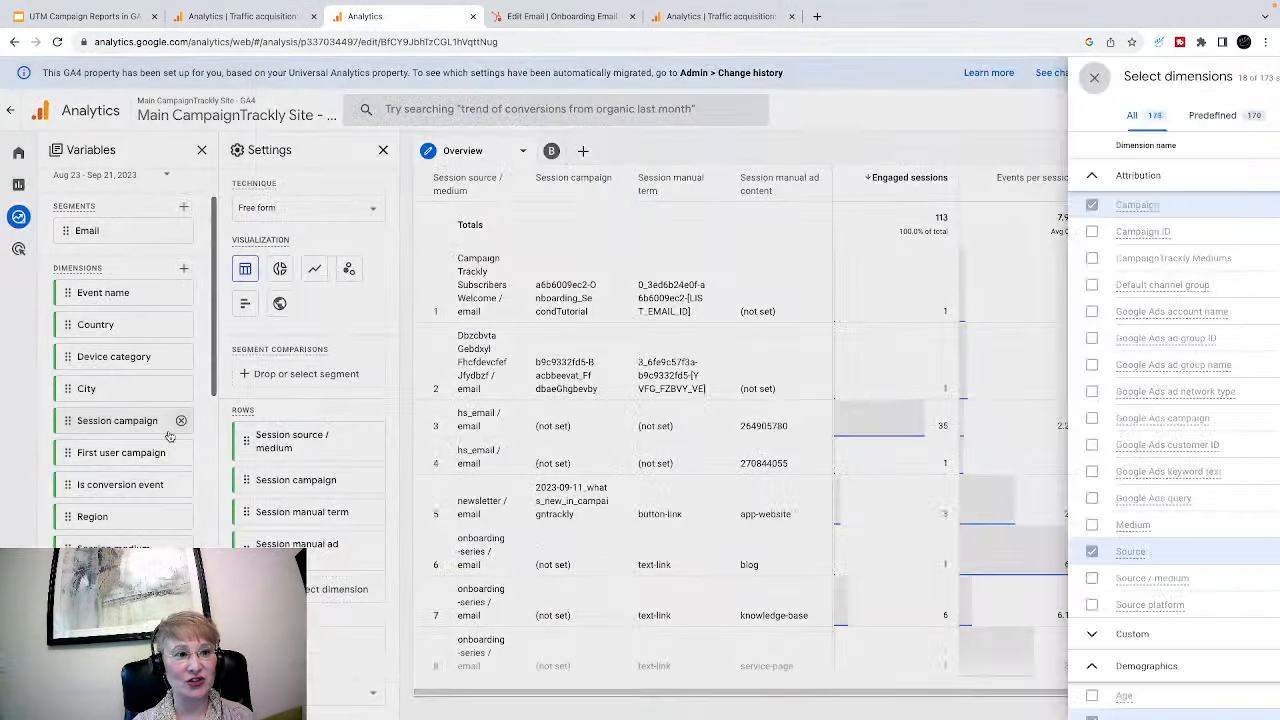
scroll(160, 420, "down", 10)
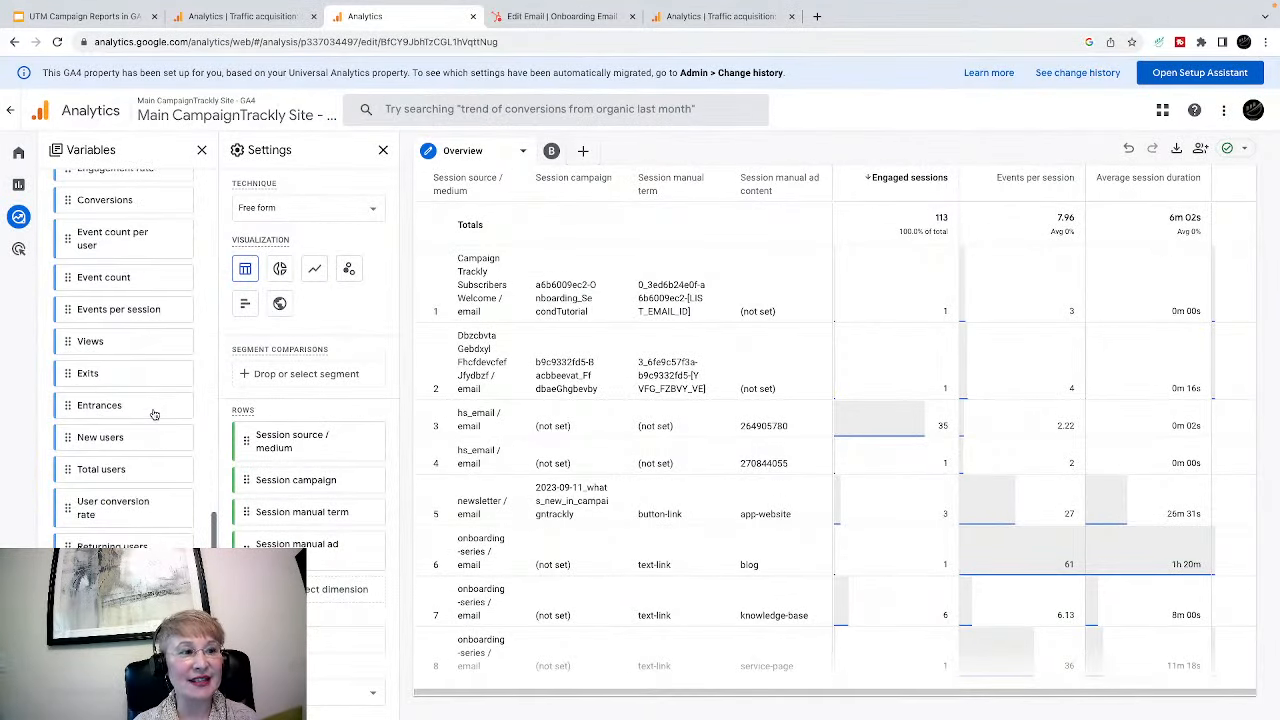
scroll(134, 320, "up", 2)
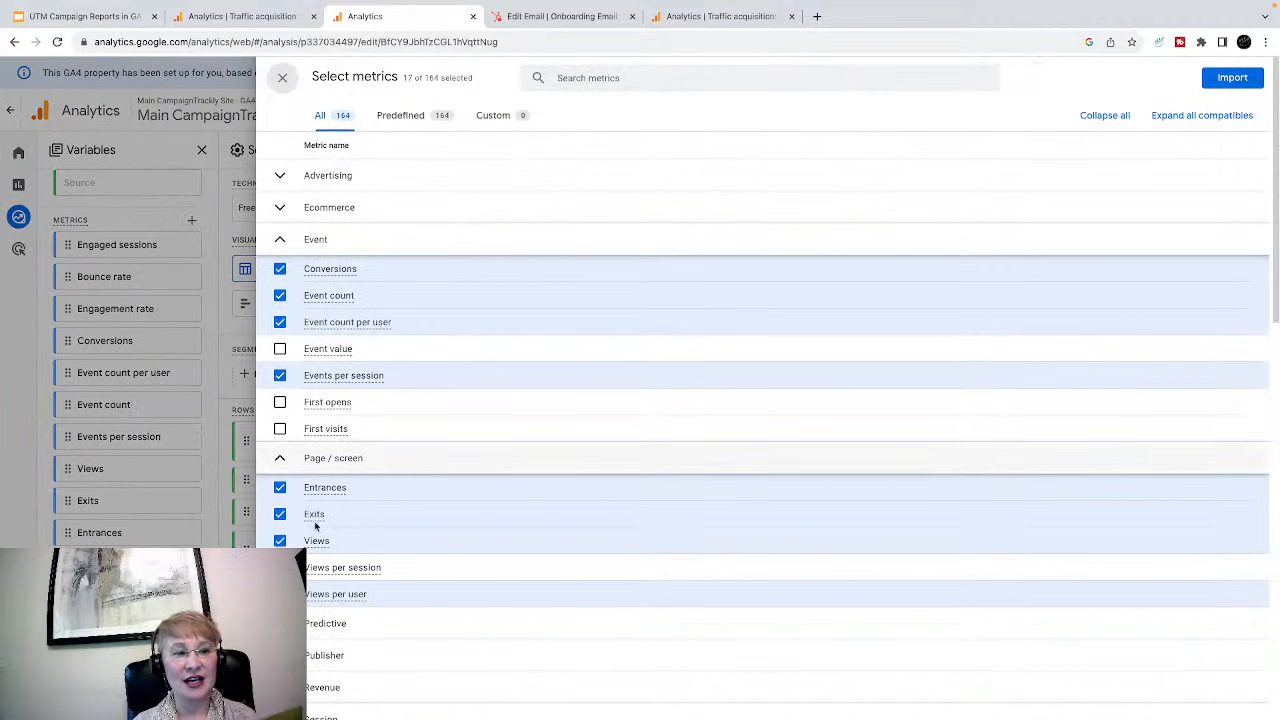
left_click(282, 77)
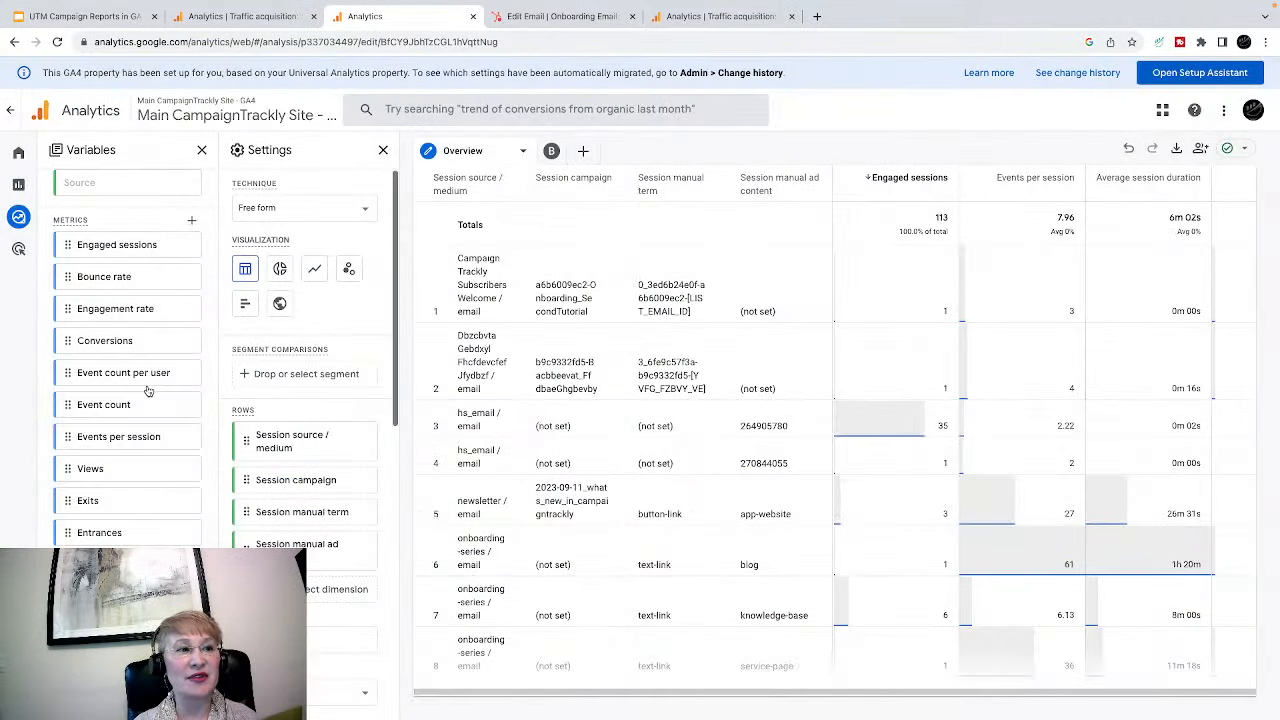
- Examine the exploration's metrics and dimensions, and review which rows and values are set for the table
scroll(140, 398, "down", 2)
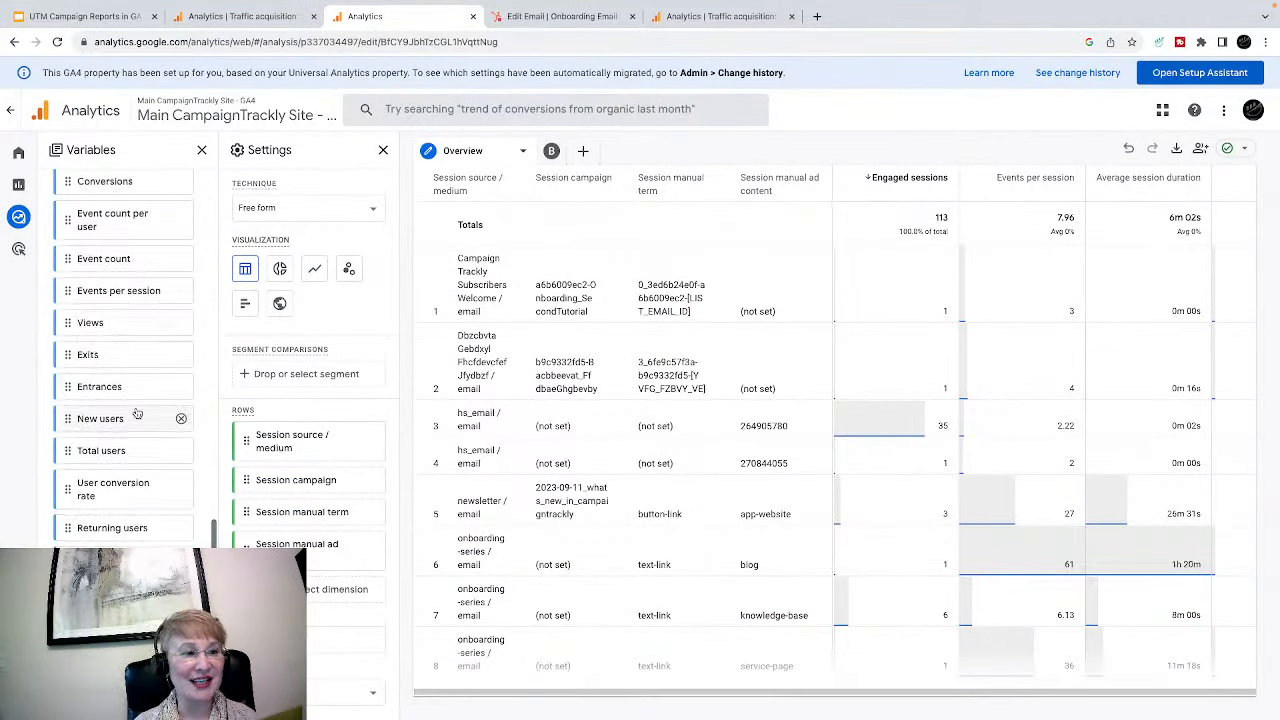
scroll(137, 405, "up", 4)
scroll(137, 413, "up", 4)
scroll(134, 414, "down", 2)
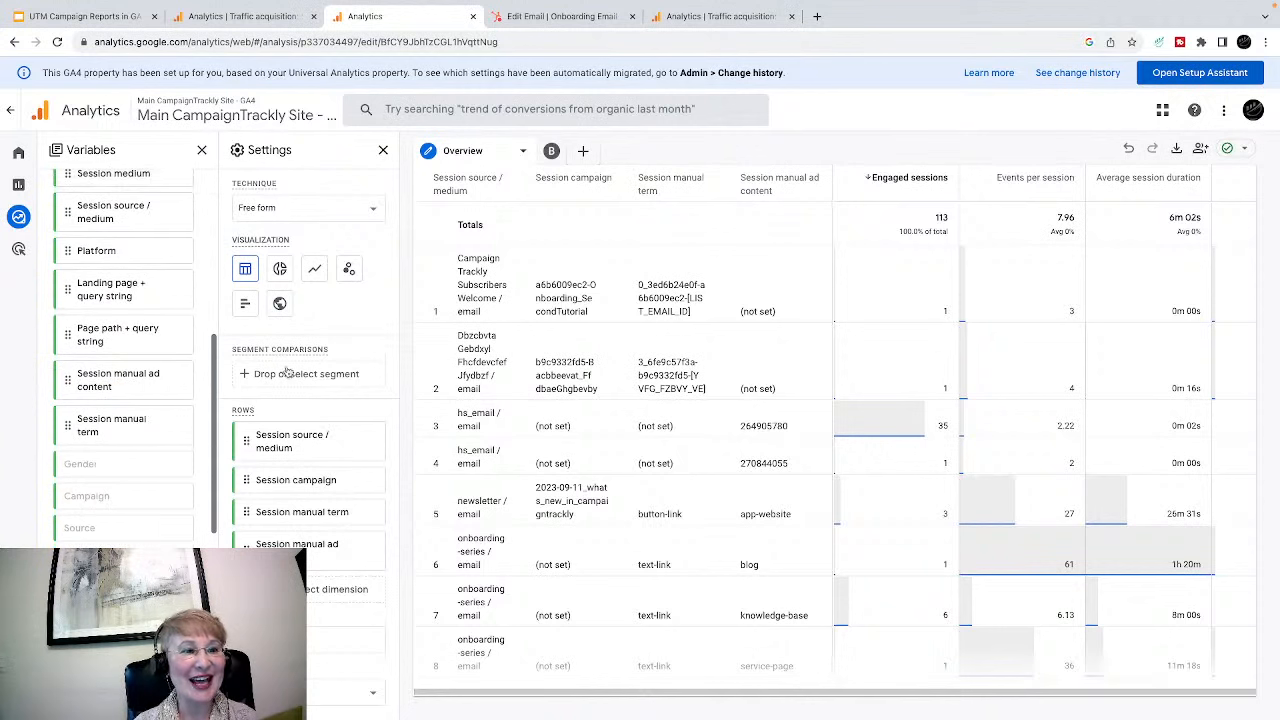
scroll(294, 367, "down", 1)
scroll(294, 367, "down", 3)
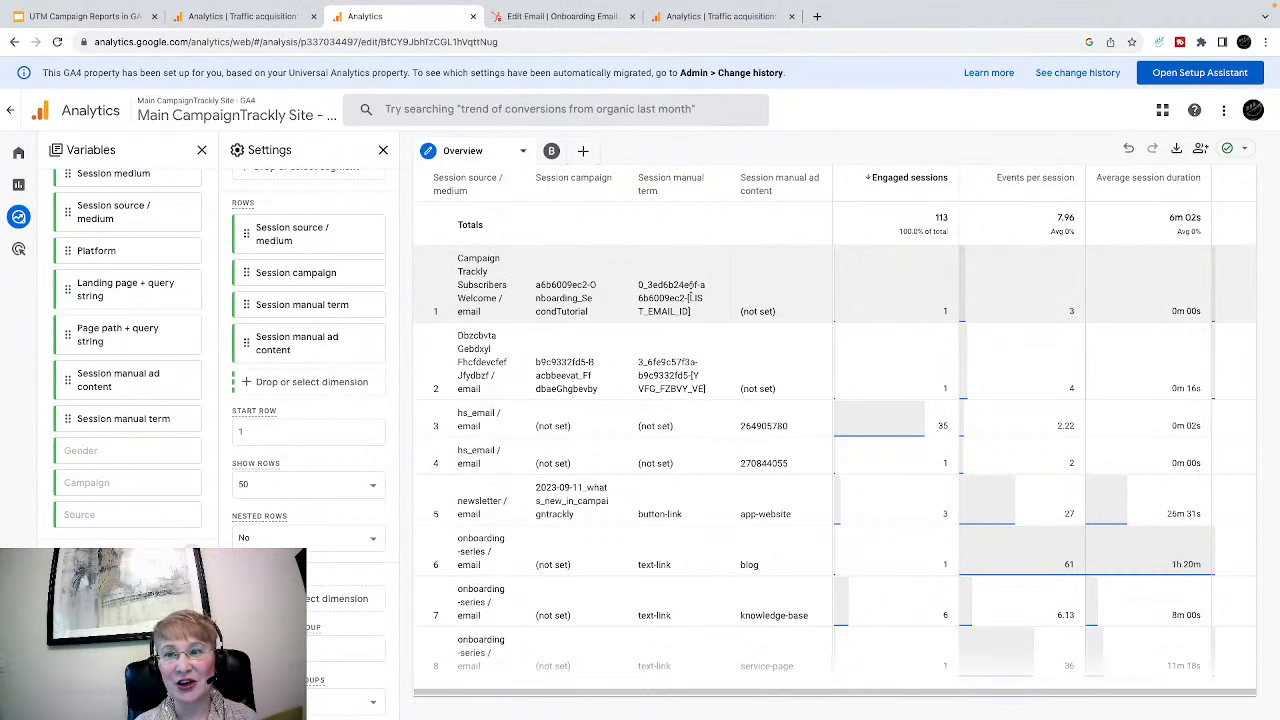
scroll(280, 480, "down", 3)
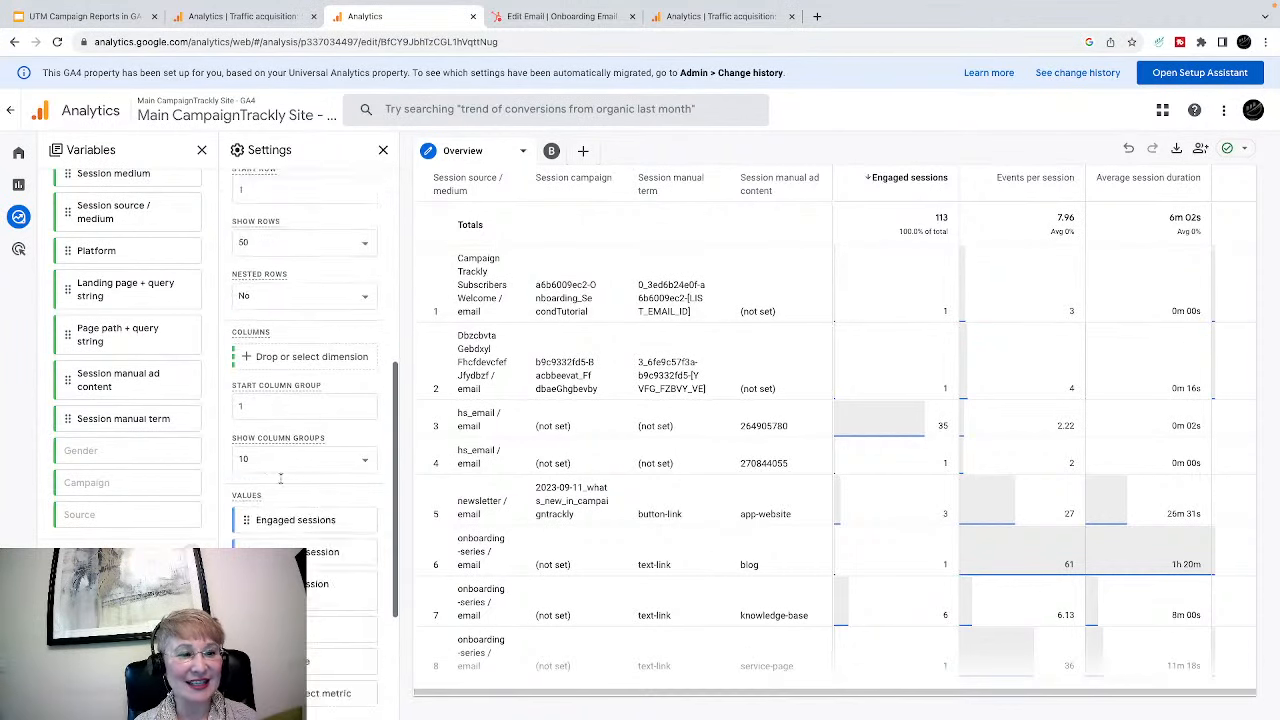
scroll(280, 480, "down", 2)
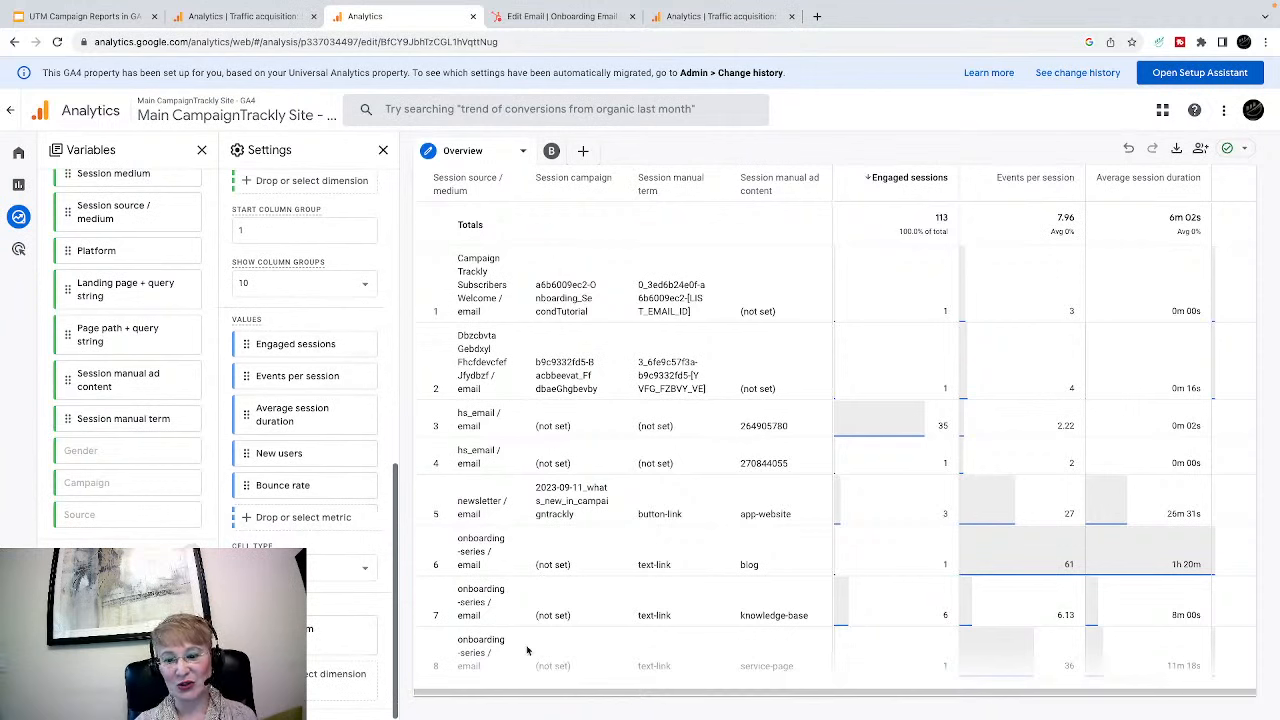
- Examine the exploration table's source/medium, campaign, manual term and ad content rows with their engagement metrics
scroll(1016, 697, "down", 2)
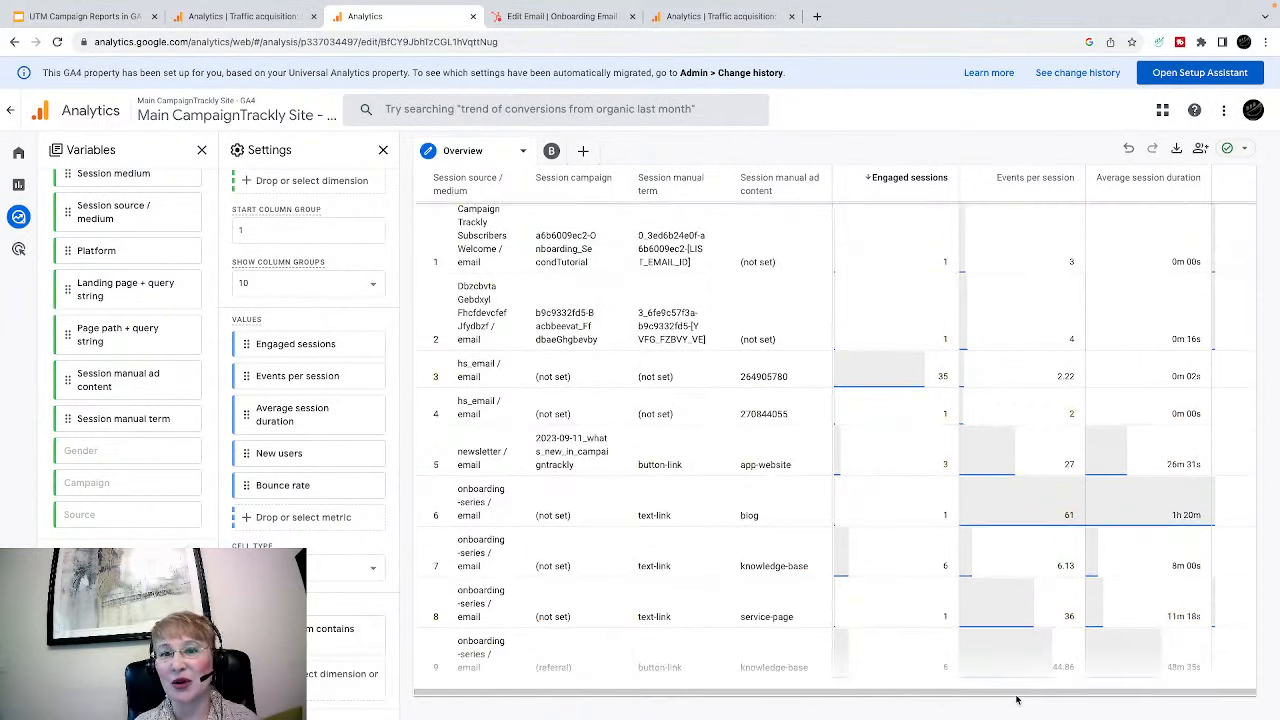
scroll(669, 510, "up", 2)
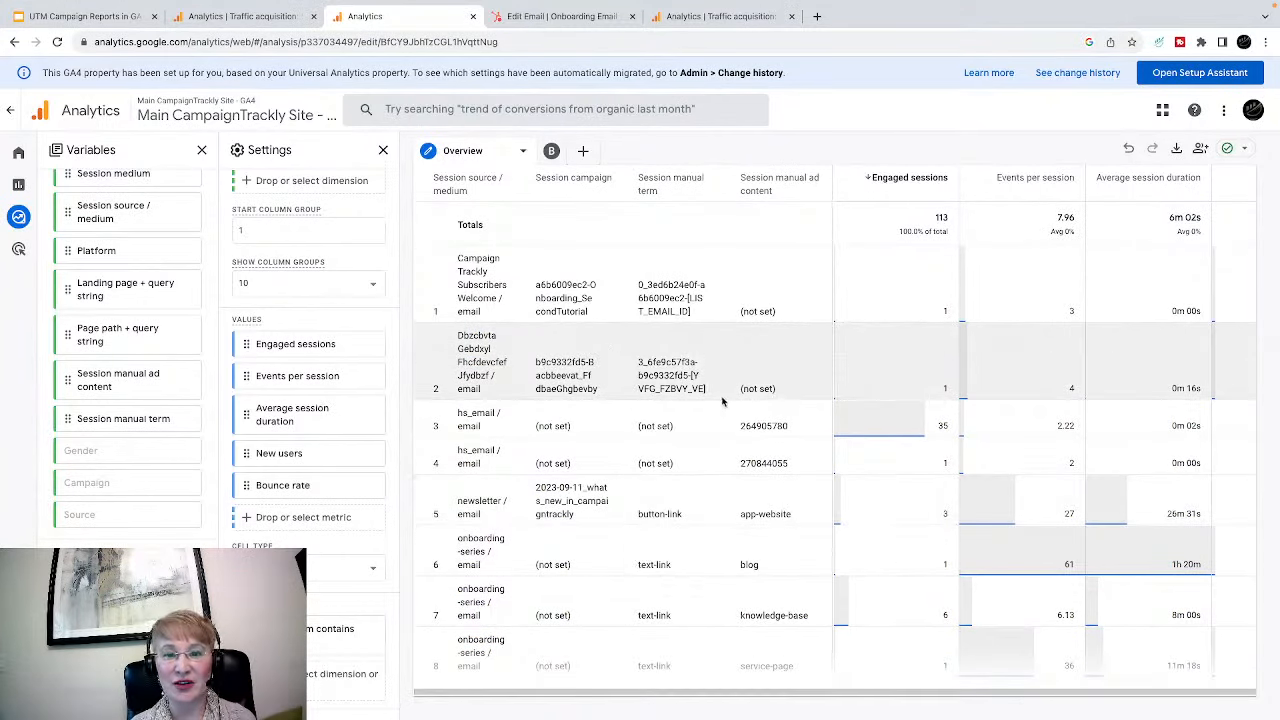
scroll(722, 400, "down", 3)
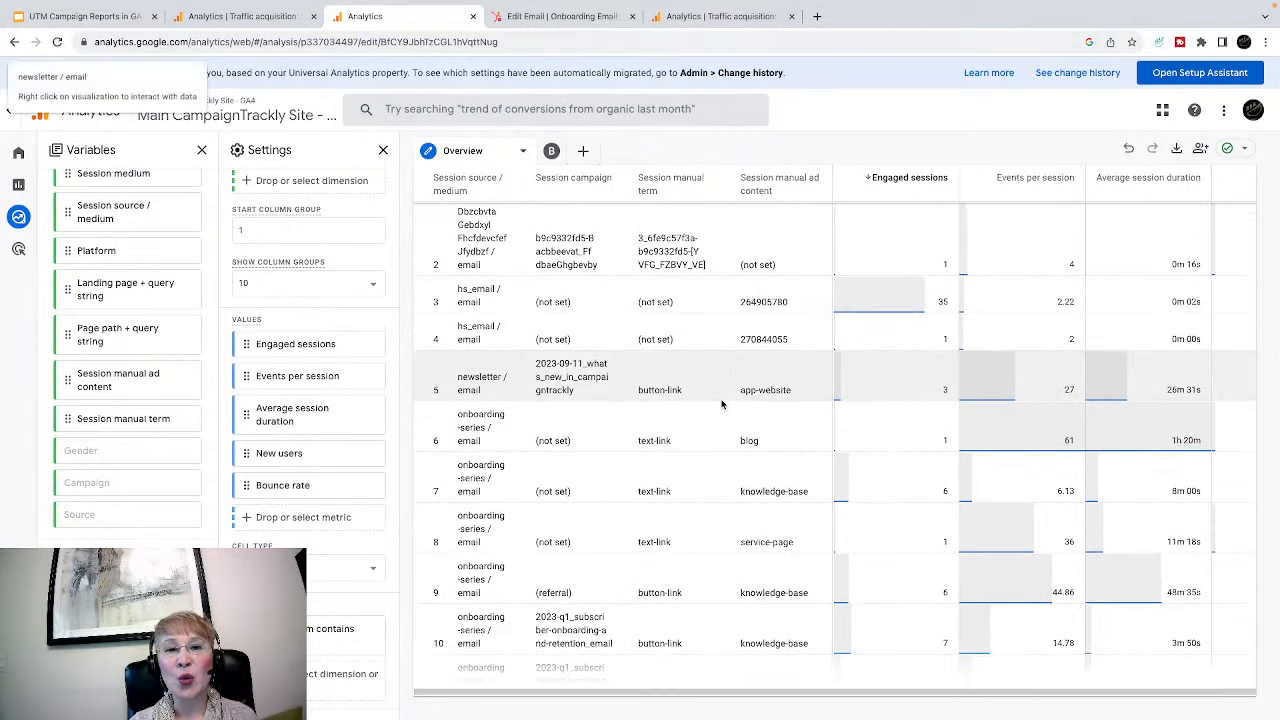
scroll(722, 403, "up", 3)
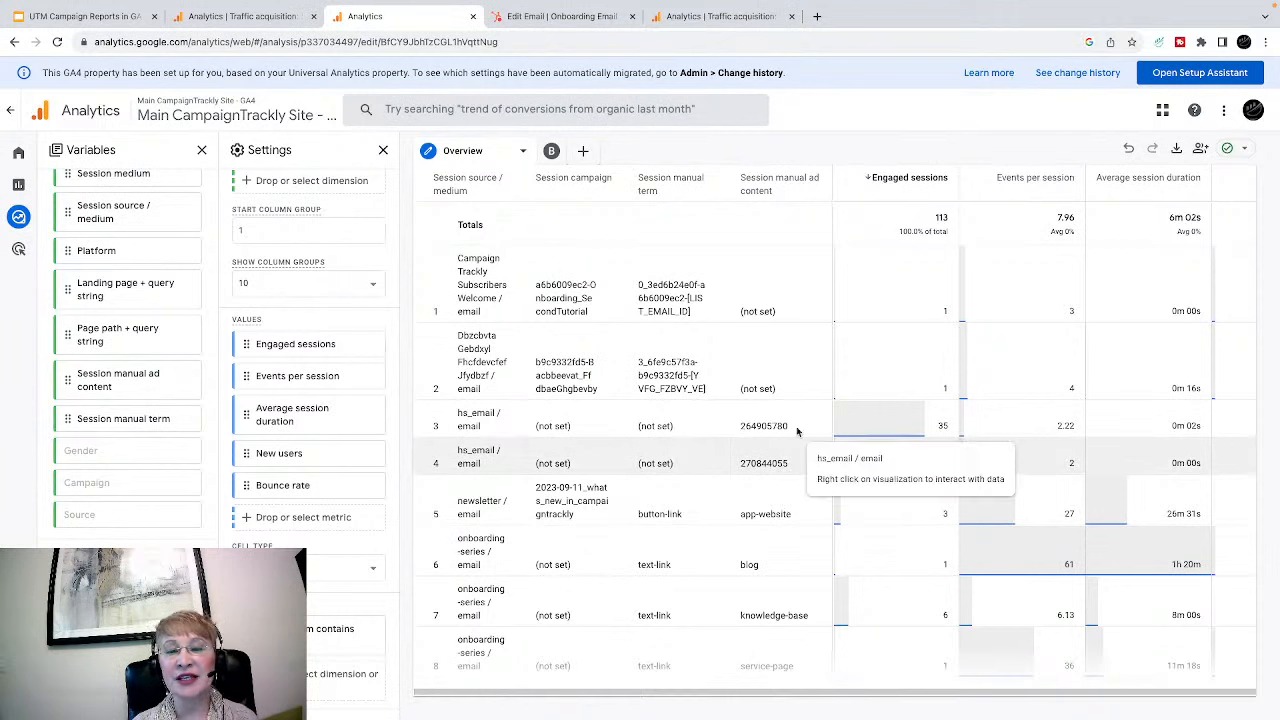
scroll(620, 563, "down", 1)
scroll(620, 563, "down", 3)
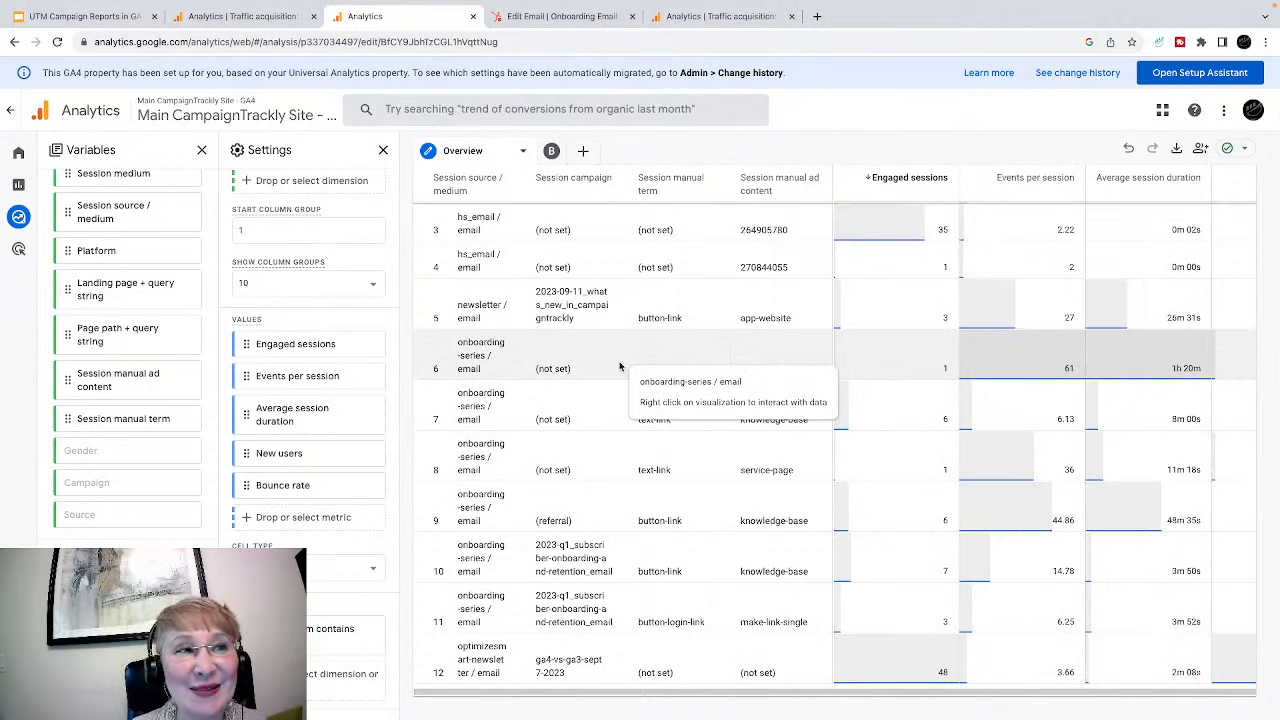
- Switch to the UTM Campaign Reports in GA 4 presentation in Google Slides and go to the closing "Thank you for watching!" slide
left_click(86, 16)
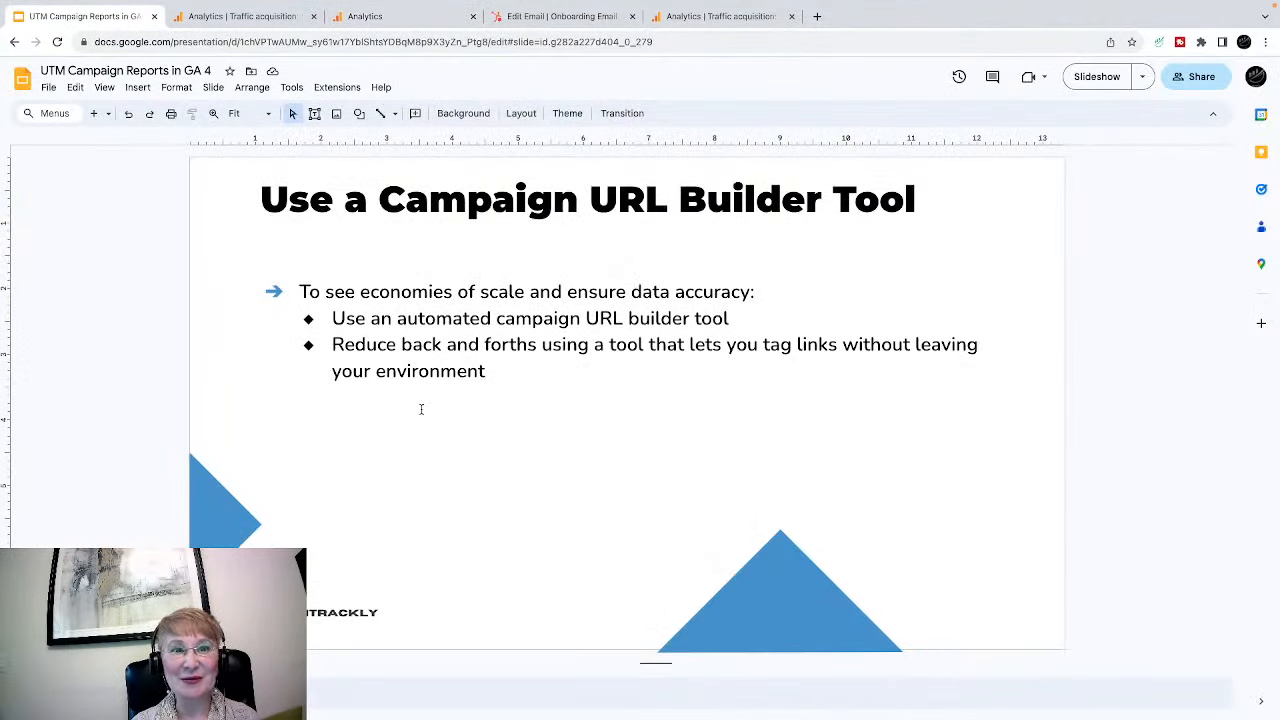
scroll(421, 409, "down", 2)
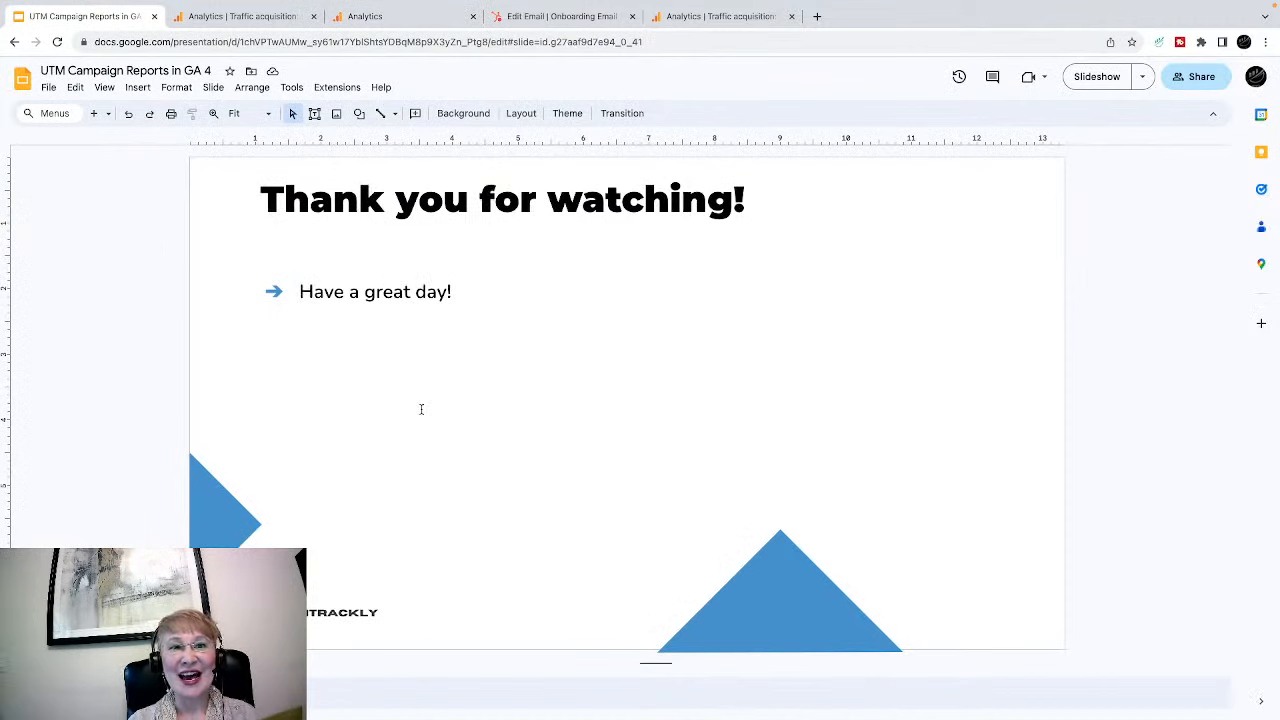